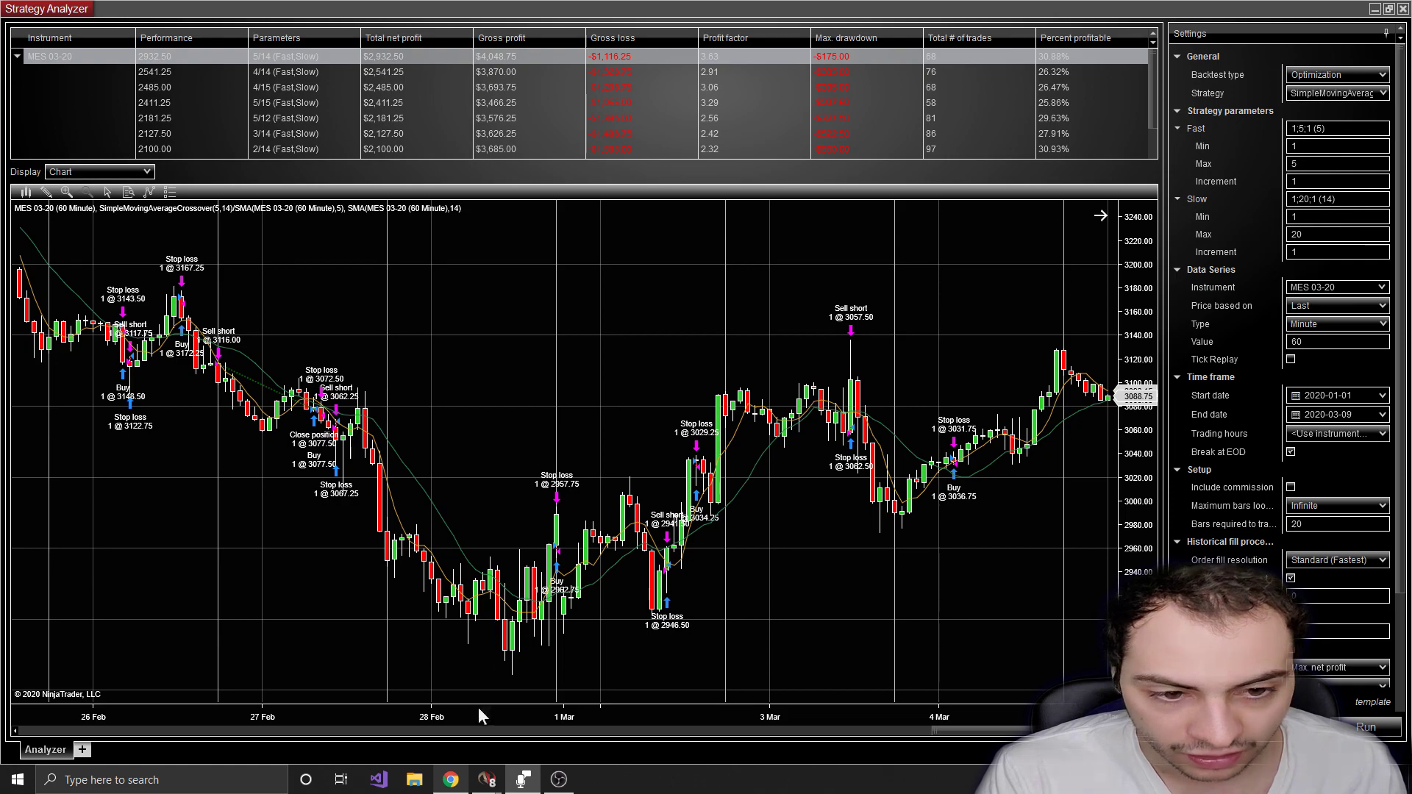
Step: Switch from NinjaTrader to the browser showing the Wikipedia Curve fitting article
{"action": "left_click", "coordinate": [452, 781]}
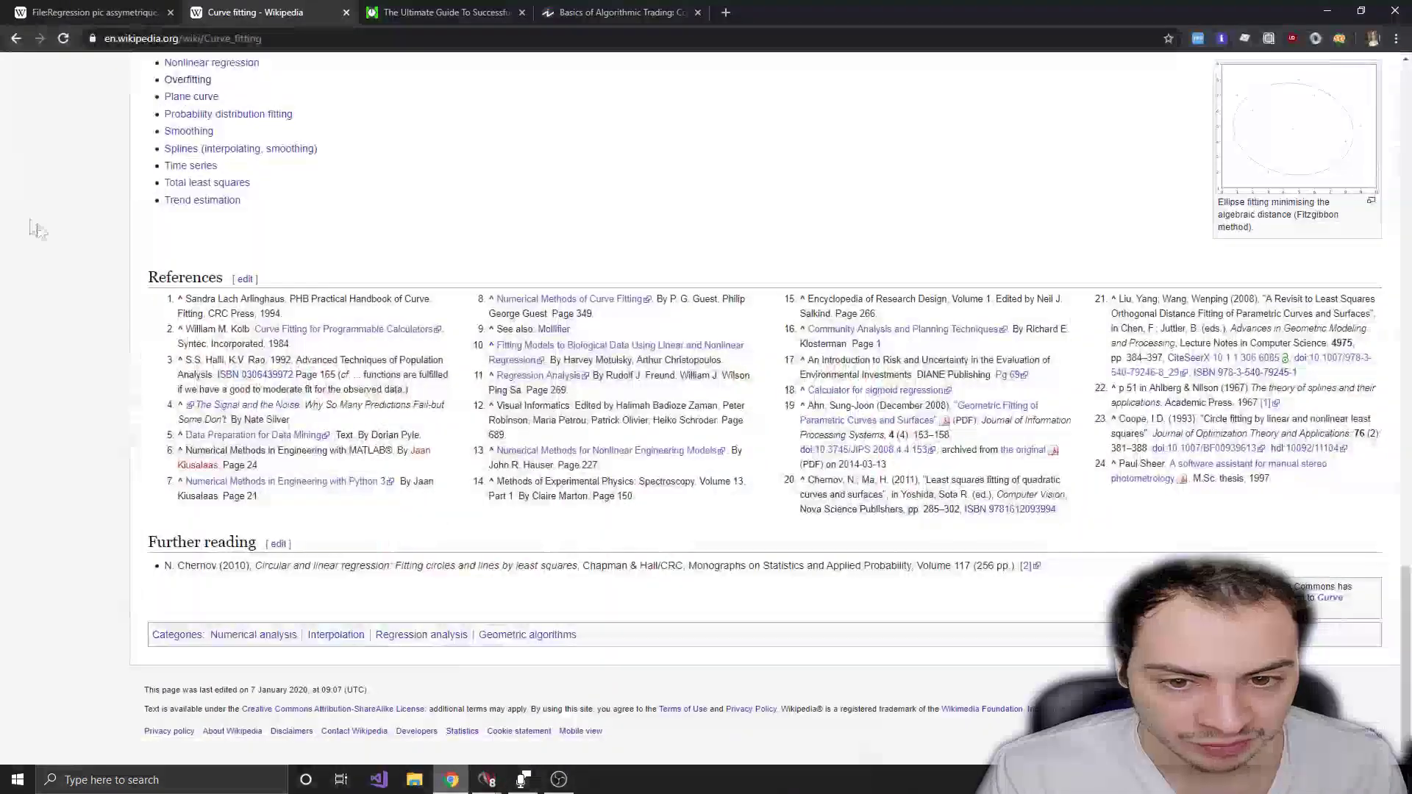
Step: Scroll to the top of Curve fitting, view the Regression pic assymetrique.gif page, then return to NinjaTrader
{"action": "scroll", "coordinate": [173, 125], "scroll_direction": "up", "scroll_amount": 15}
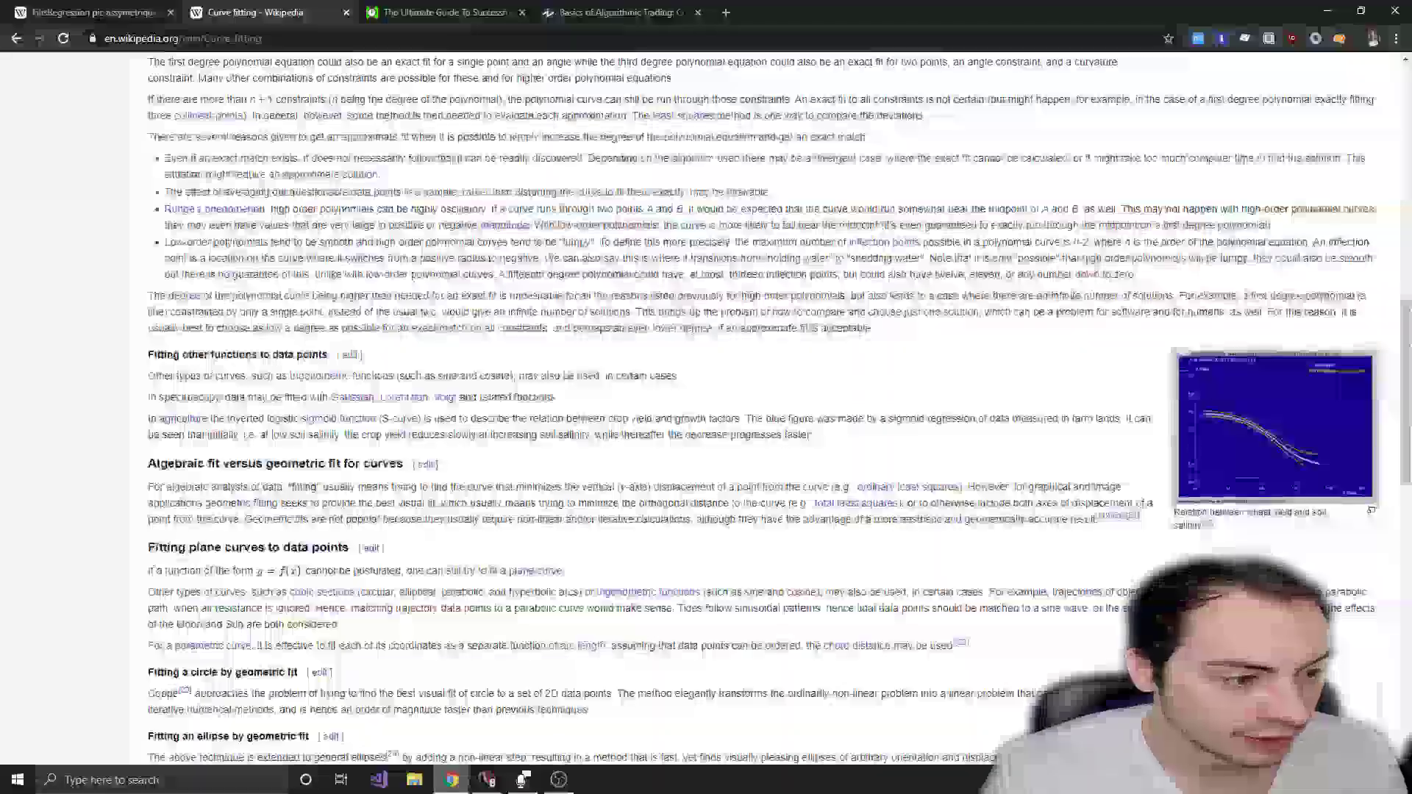
{"action": "scroll", "coordinate": [220, 176], "scroll_direction": "up", "scroll_amount": 10}
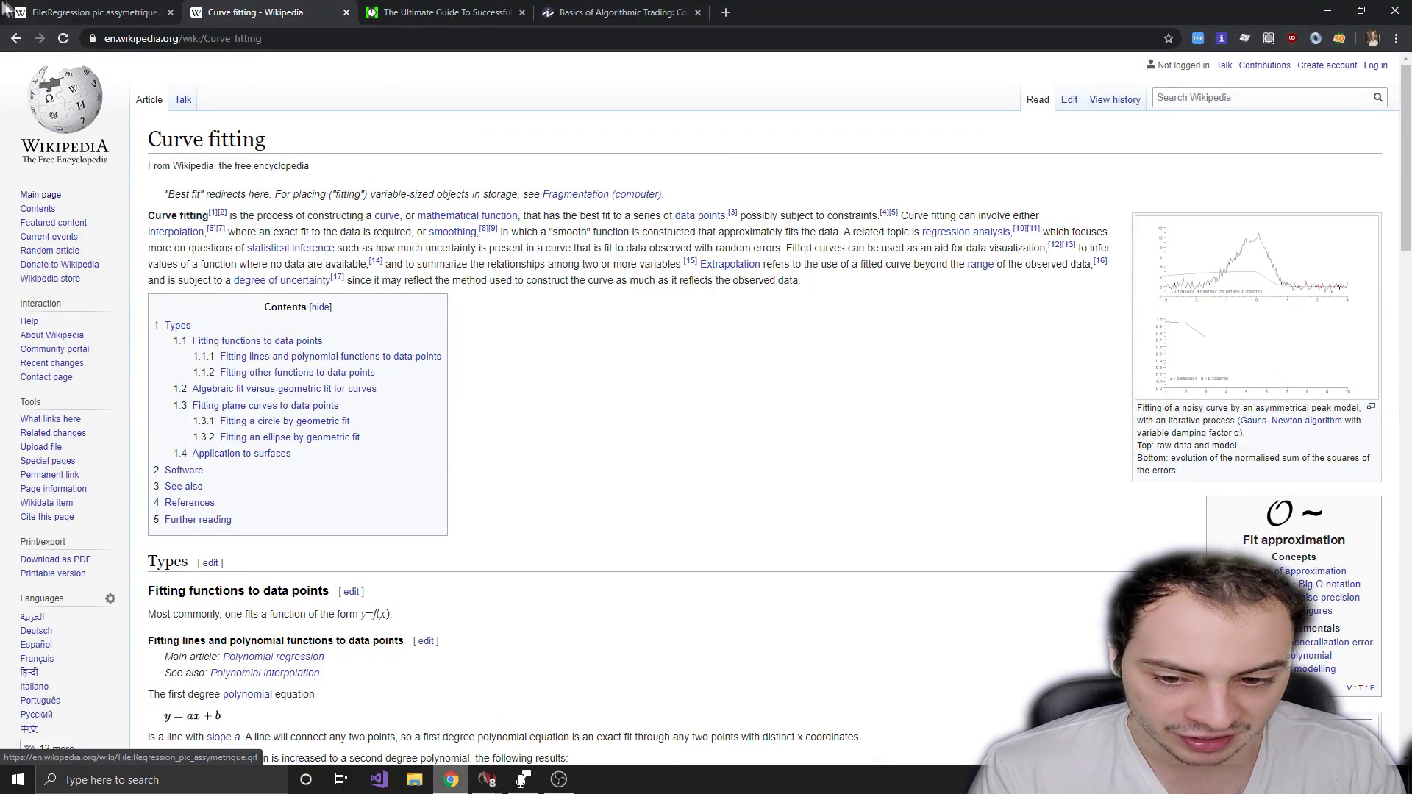
{"action": "key", "text": "ctrl+shift+Tab"}
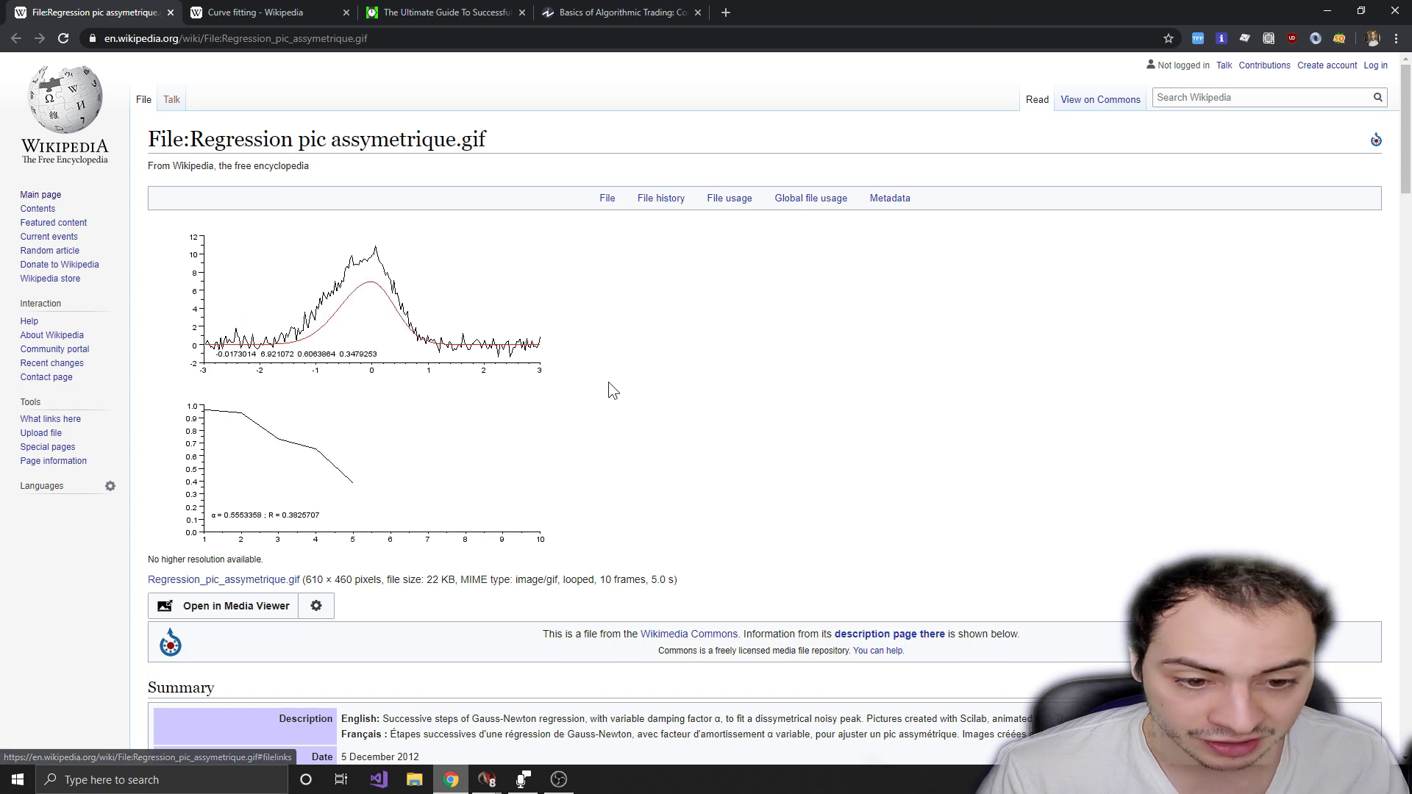
{"action": "mouse_move", "coordinate": [496, 787]}
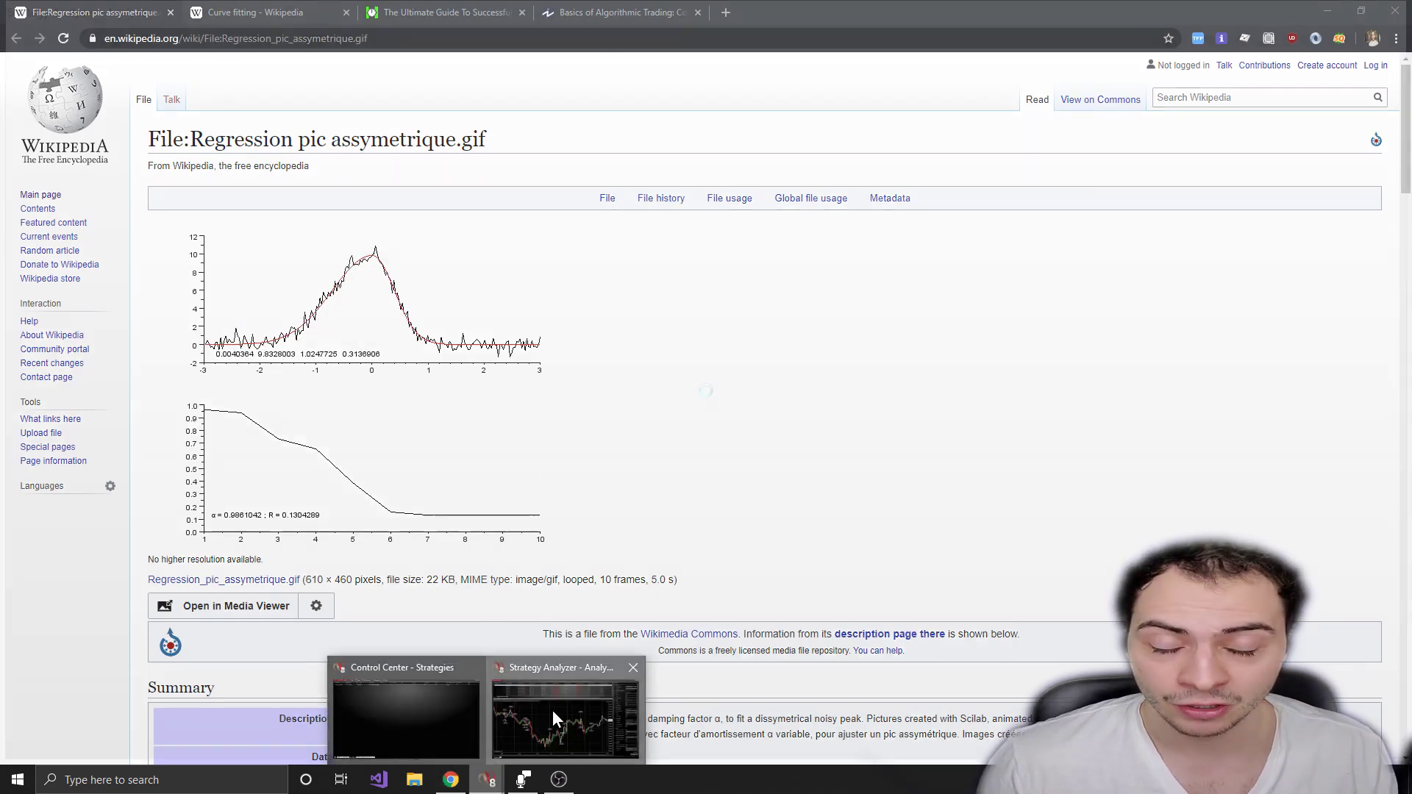
{"action": "left_click", "coordinate": [553, 709]}
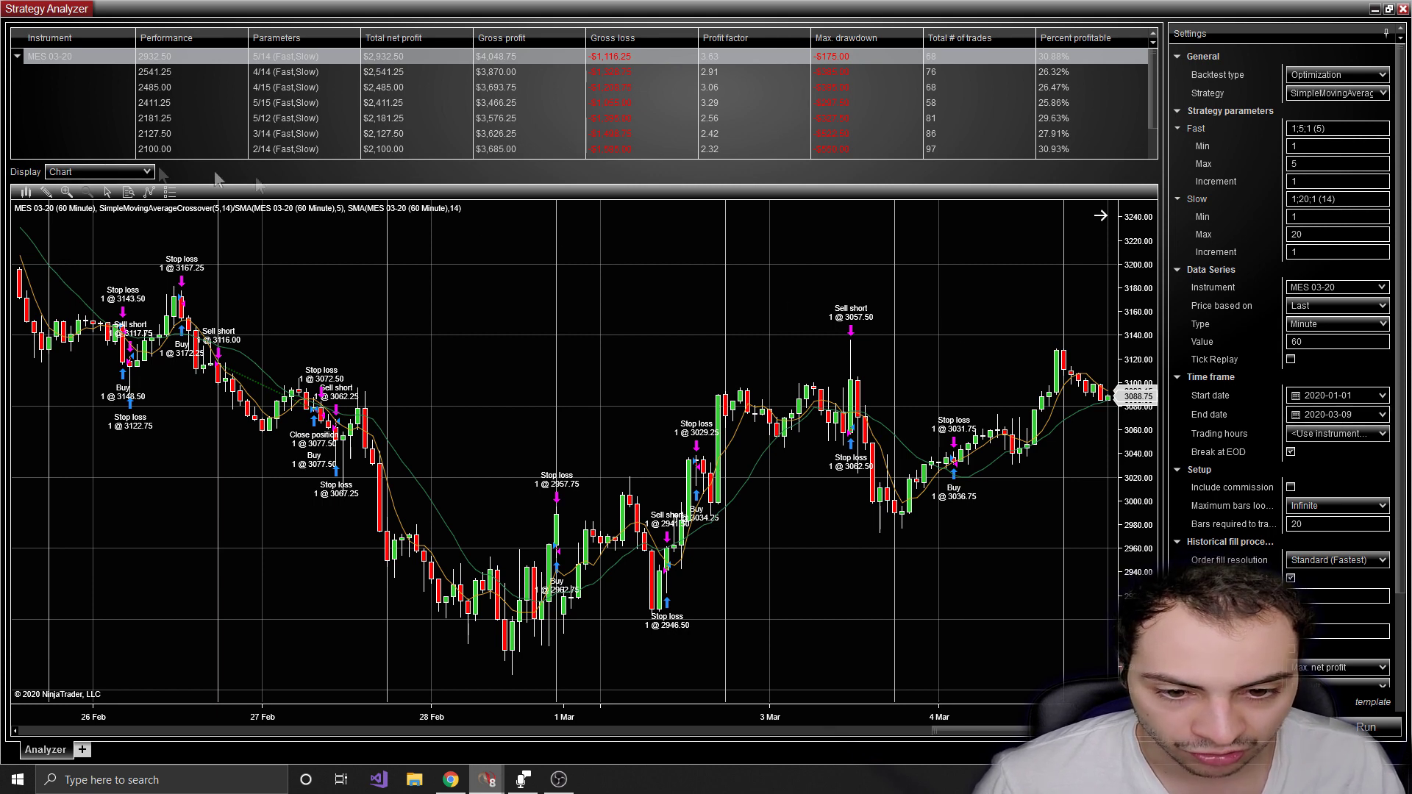
Step: Open the result view choices for the 5/14 optimization result
{"action": "left_click", "coordinate": [107, 171]}
Step: Show the Summary ($) table for the 5/14 result and open the start-date calendar
{"action": "left_click", "coordinate": [73, 258]}
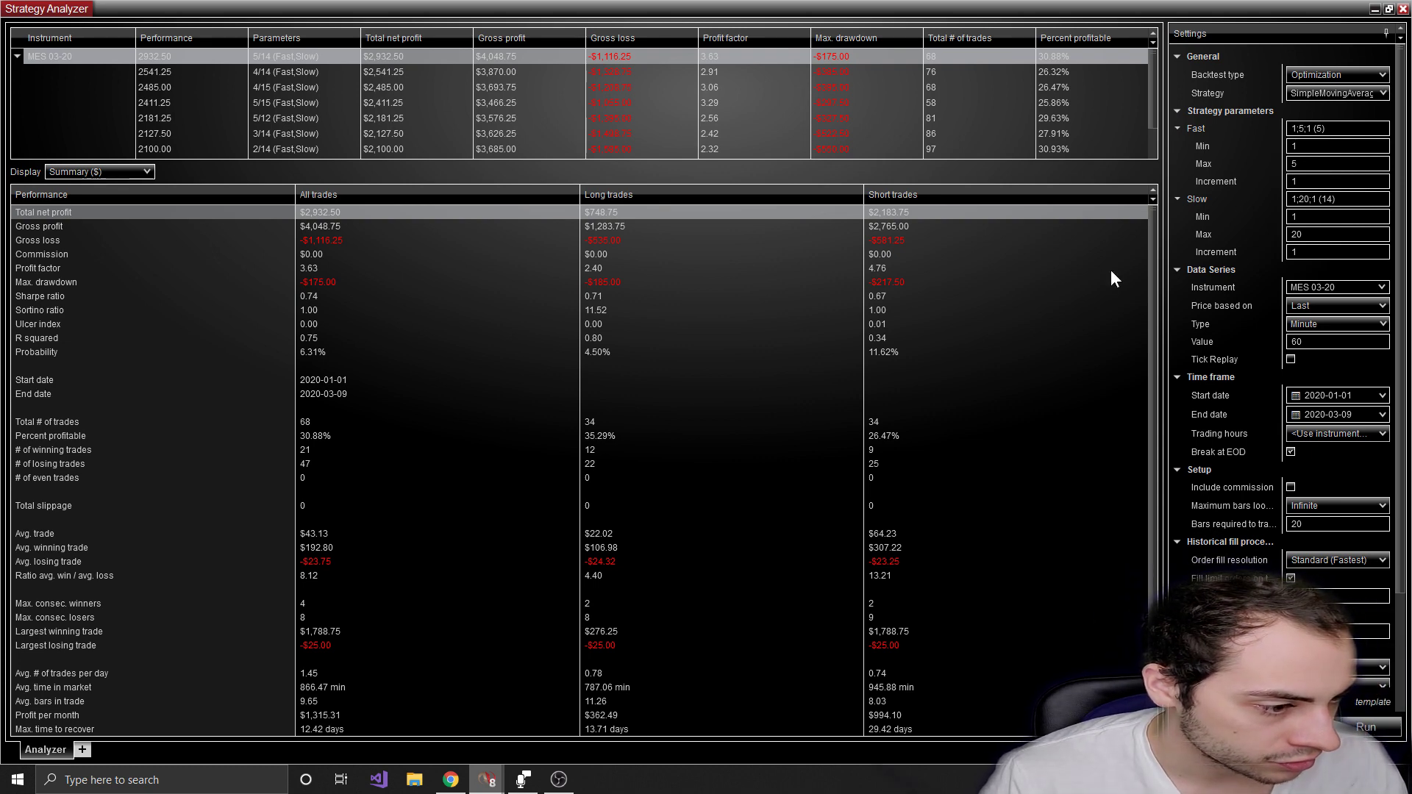
{"action": "left_click", "coordinate": [1382, 396]}
Step: Set both start and end dates to 2020-03-10 and run the optimization
{"action": "left_click", "coordinate": [1401, 416]}
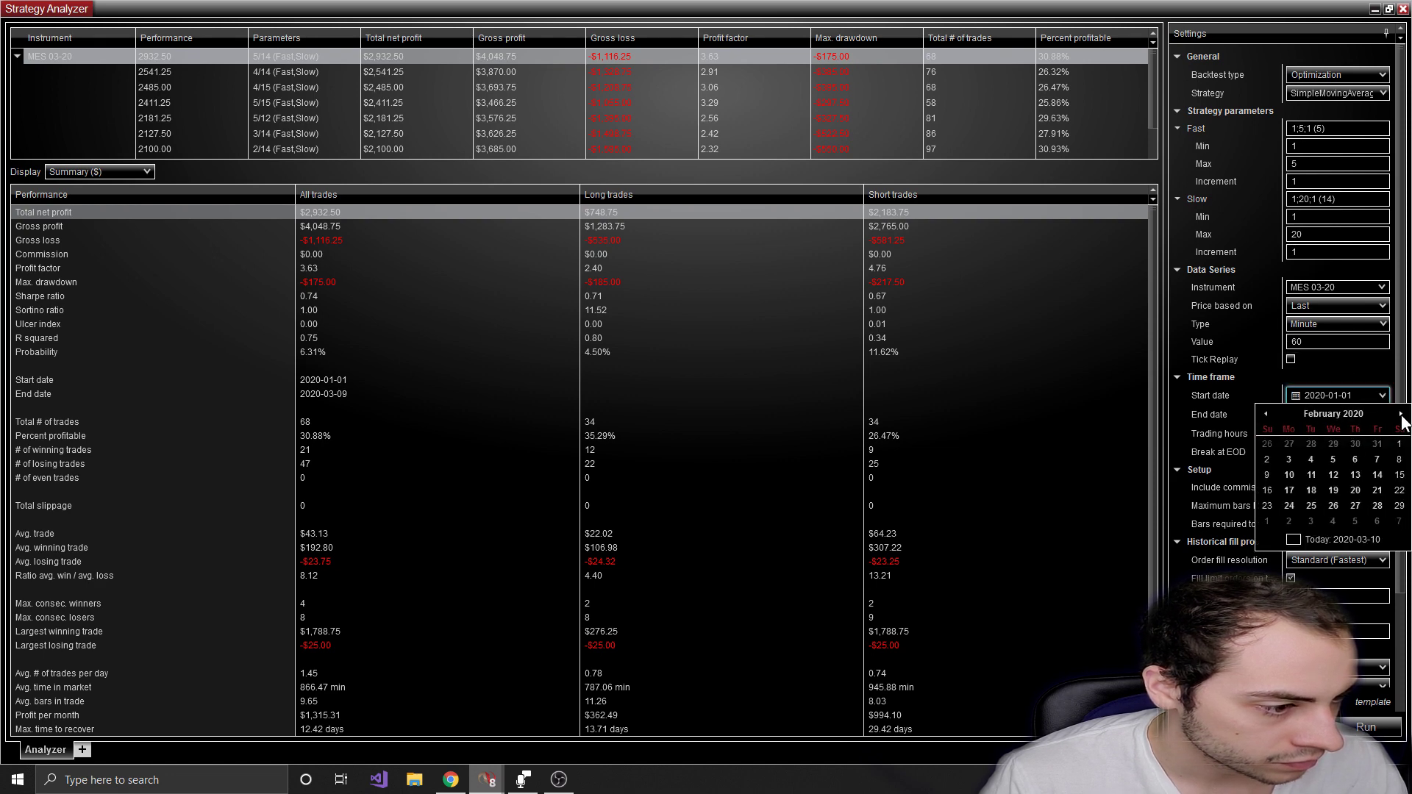
{"action": "left_click", "coordinate": [1401, 415]}
{"action": "left_click", "coordinate": [1317, 476]}
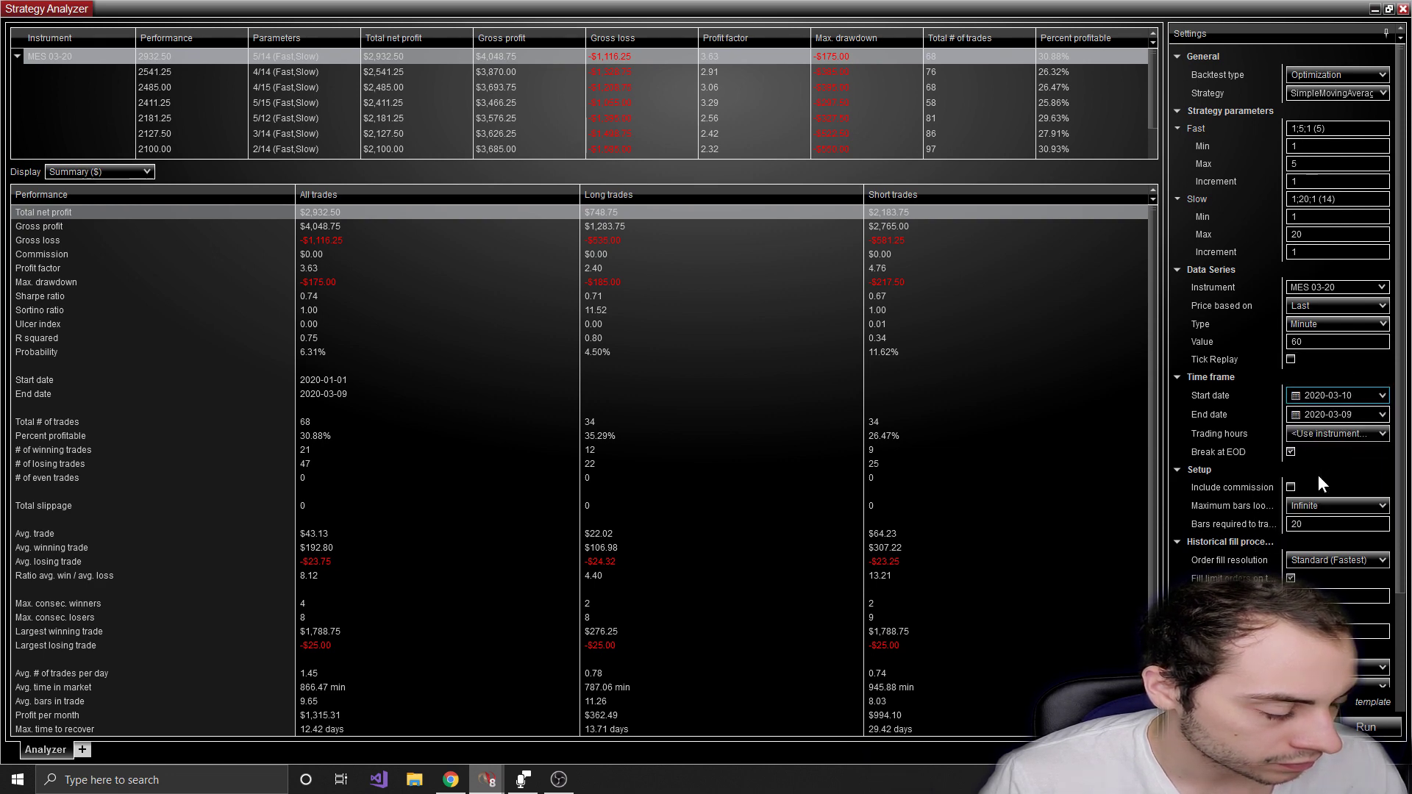
{"action": "left_click", "coordinate": [1382, 415]}
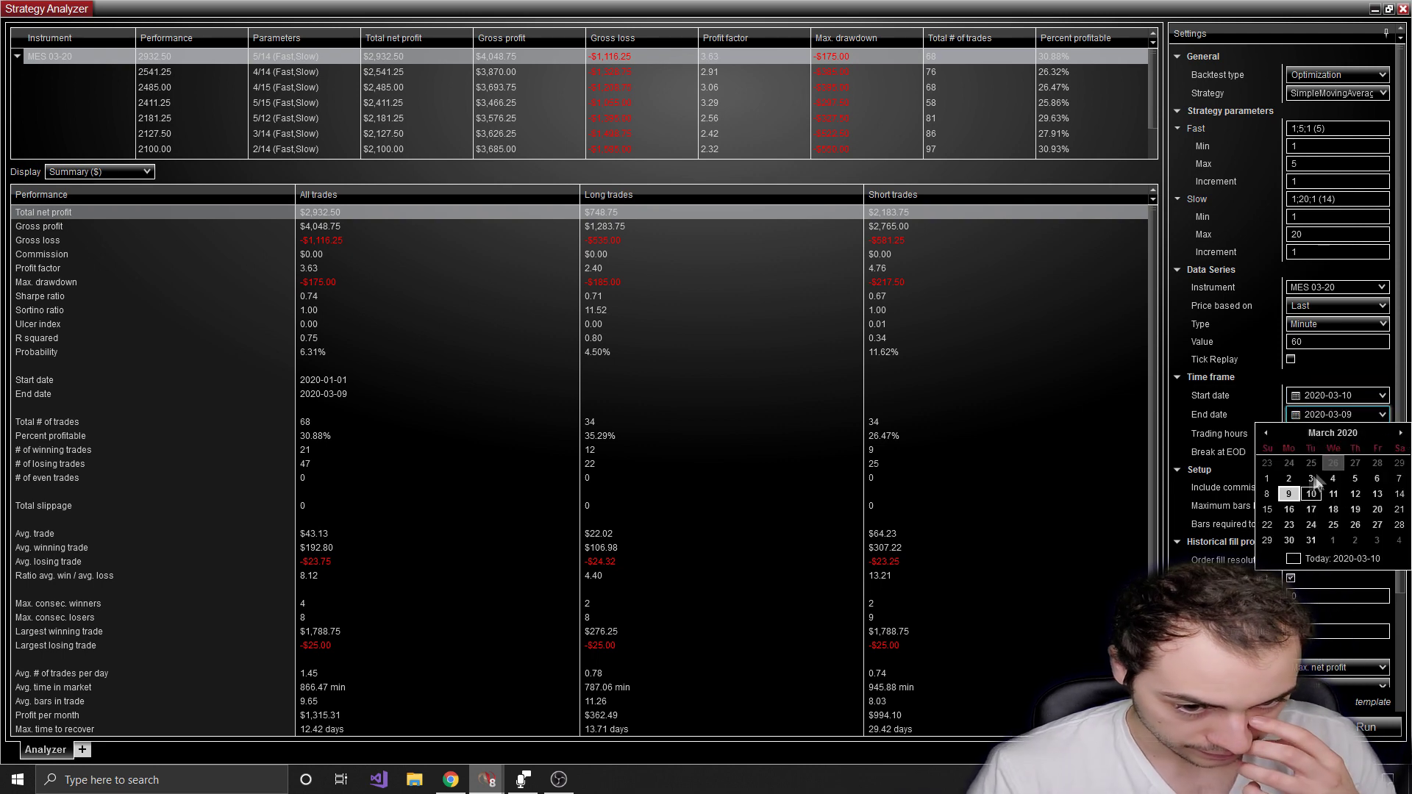
{"action": "left_click", "coordinate": [1310, 495]}
{"action": "left_click", "coordinate": [1367, 727]}
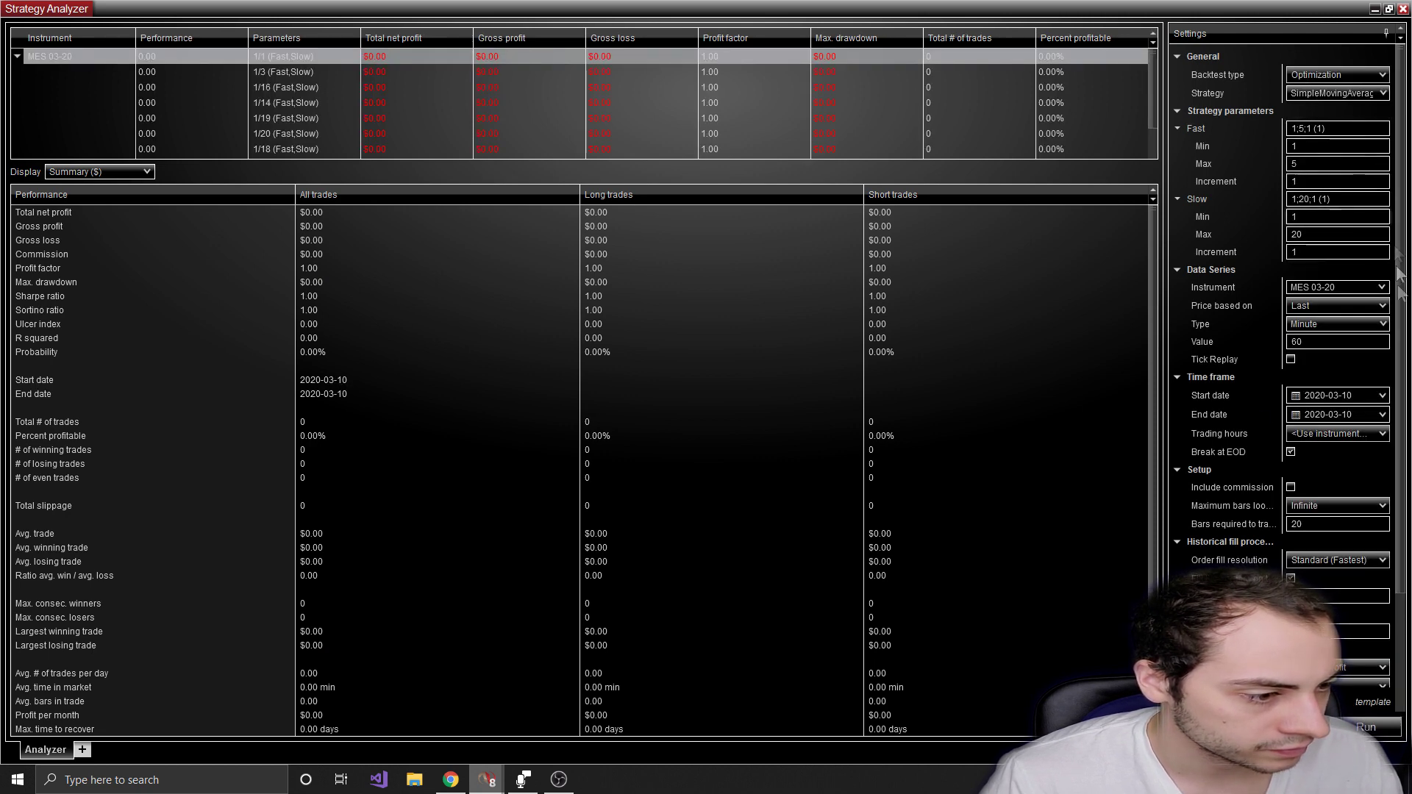
Step: Reset the time frame to 2020-01-01 through 2020-01-31
{"action": "left_click", "coordinate": [1382, 395]}
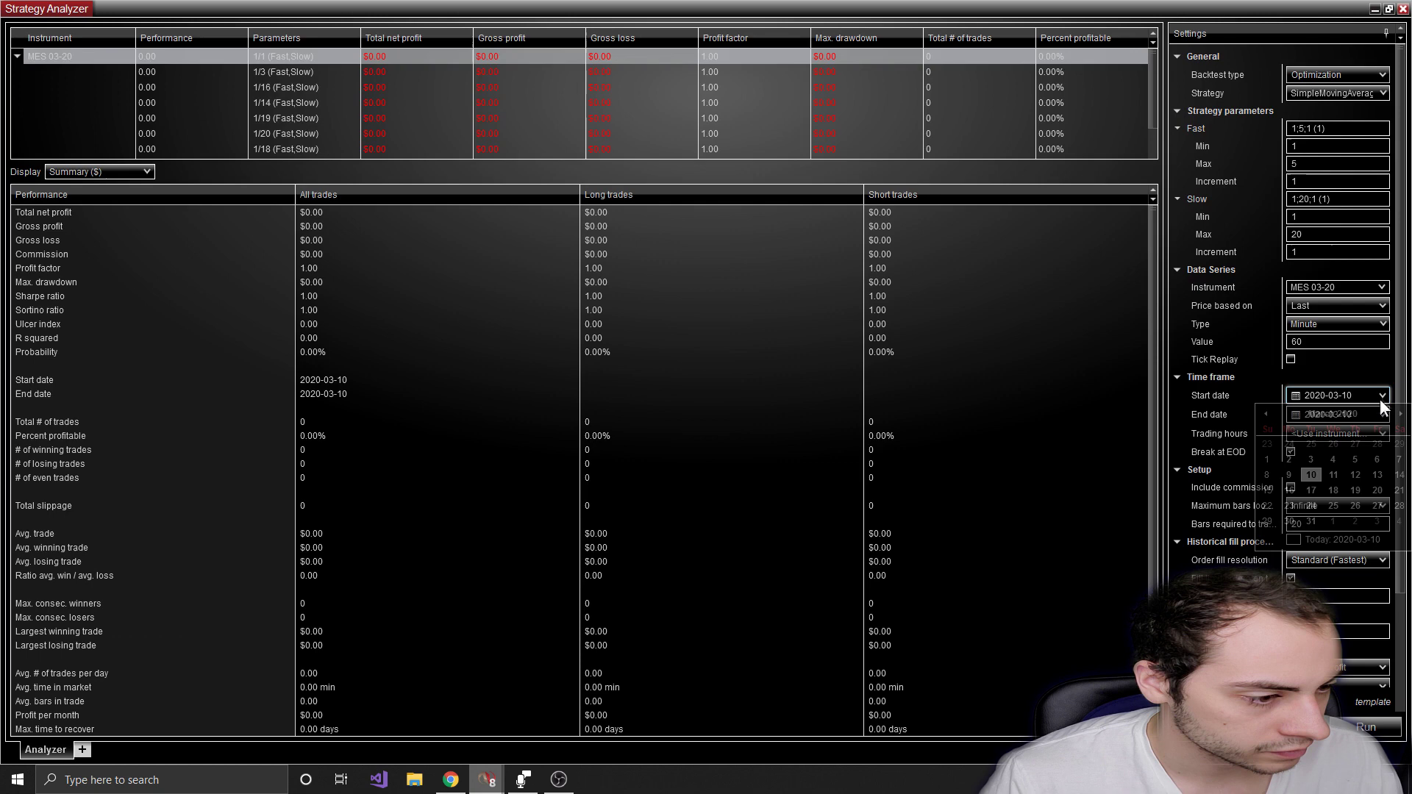
{"action": "left_click", "coordinate": [1266, 413]}
{"action": "left_click", "coordinate": [1265, 414]}
{"action": "left_click", "coordinate": [1333, 443]}
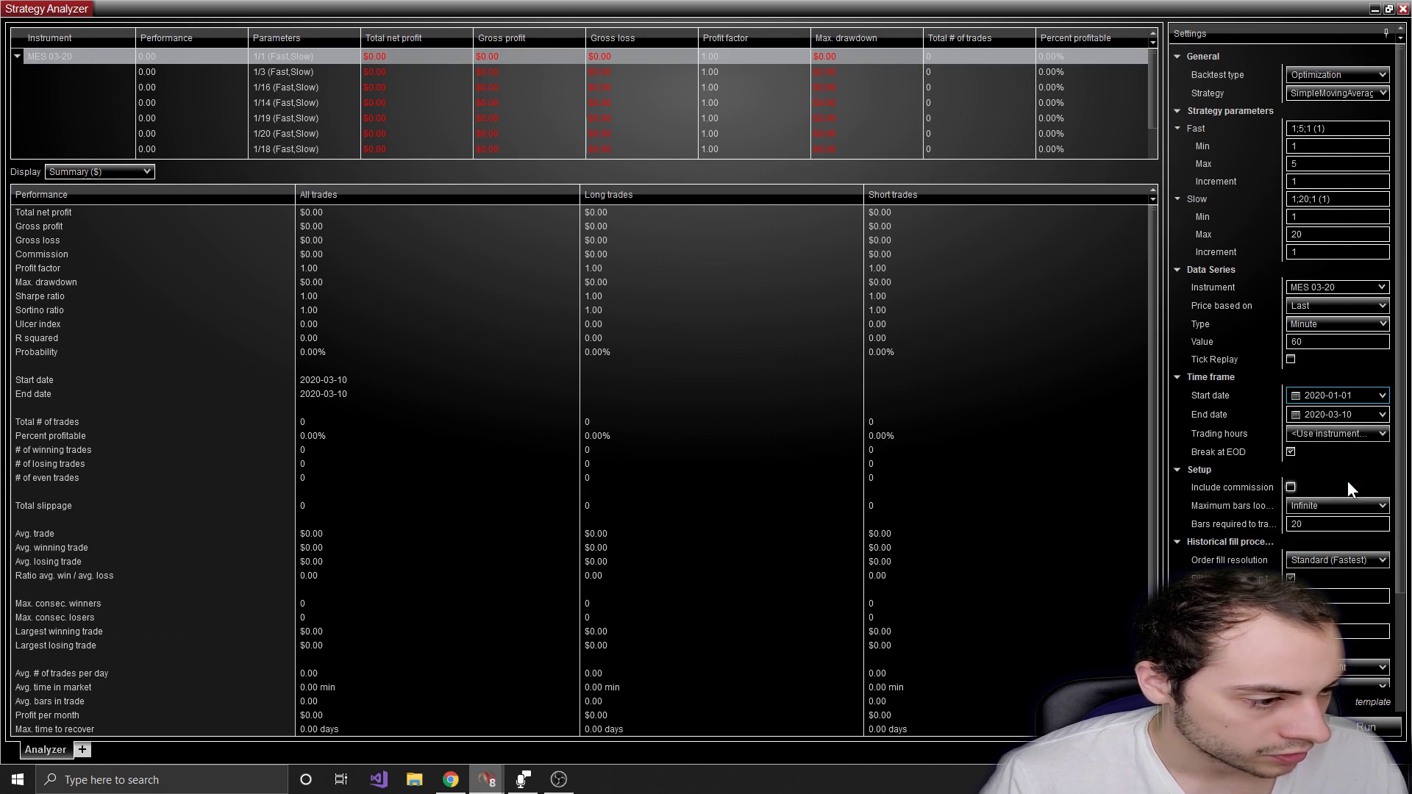
{"action": "left_click", "coordinate": [1383, 415]}
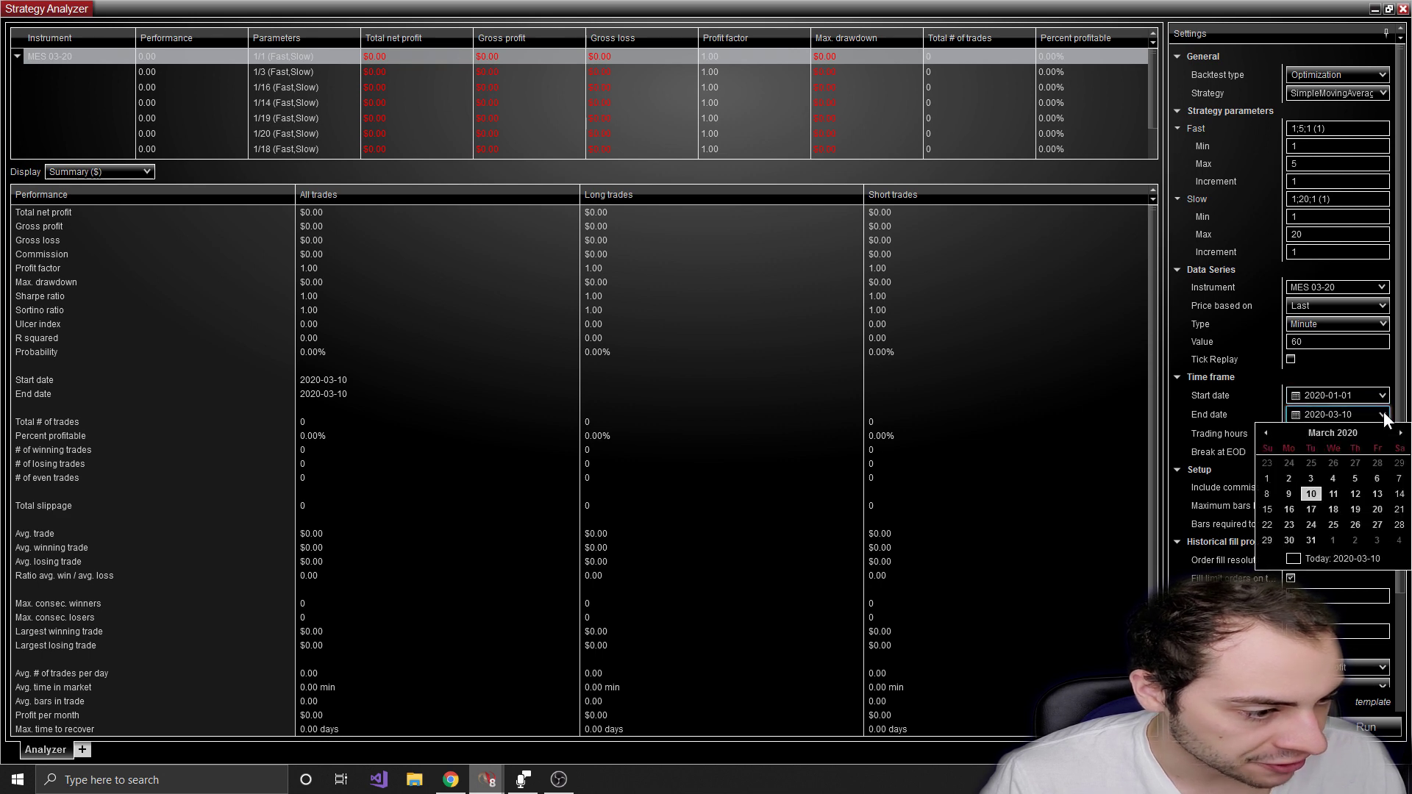
{"action": "left_click", "coordinate": [1264, 433]}
{"action": "left_click", "coordinate": [1264, 432]}
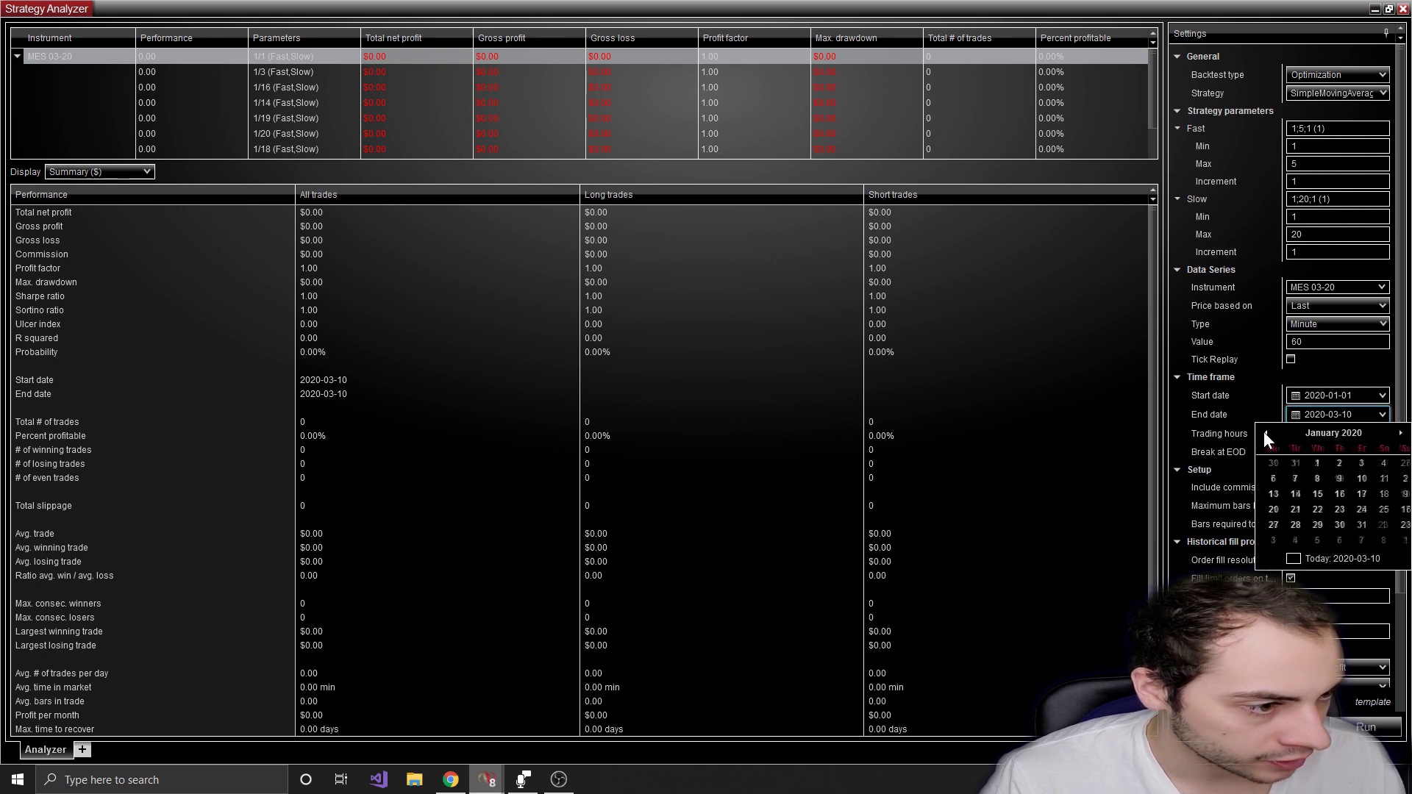
{"action": "left_click", "coordinate": [1361, 524]}
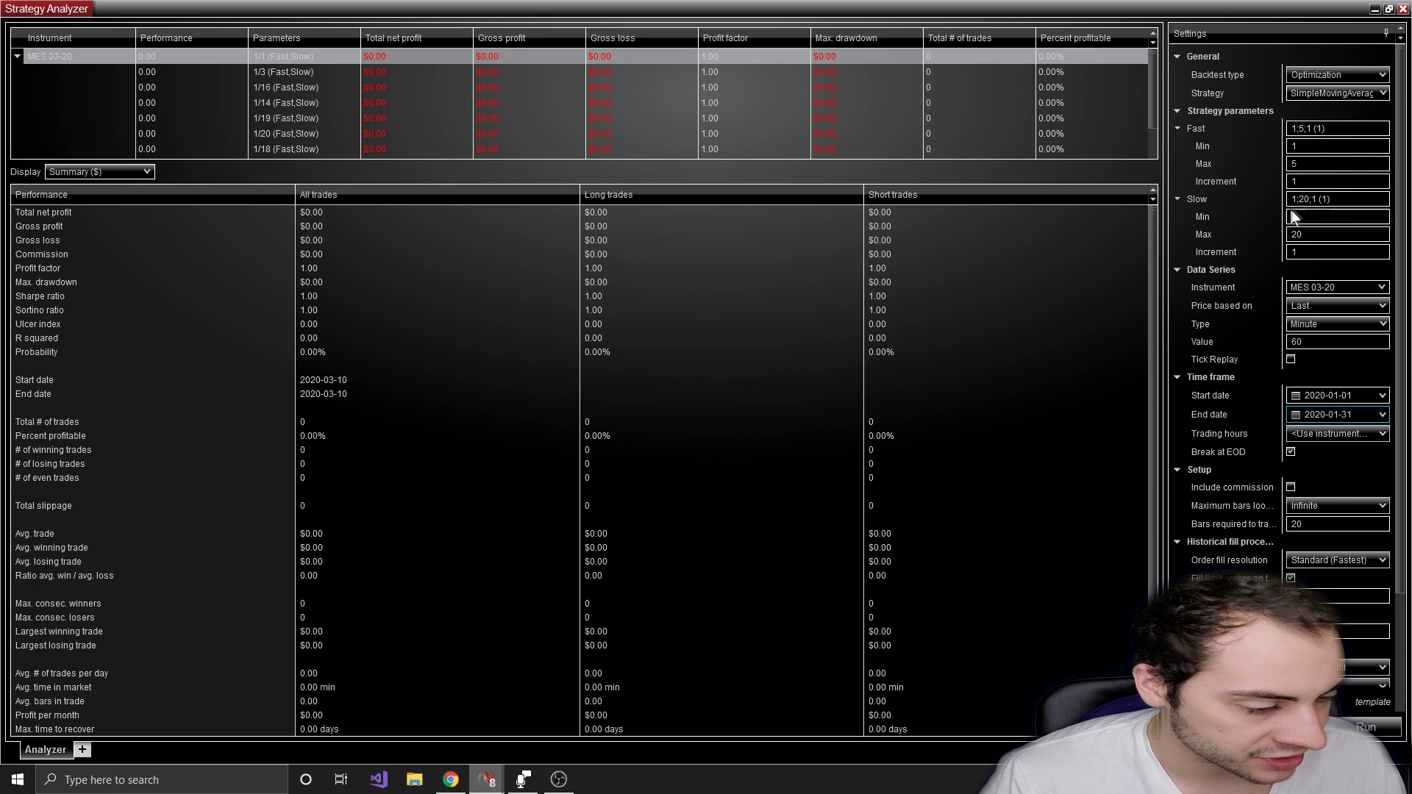
{"action": "scroll", "coordinate": [1324, 474], "scroll_direction": "down", "scroll_amount": 3}
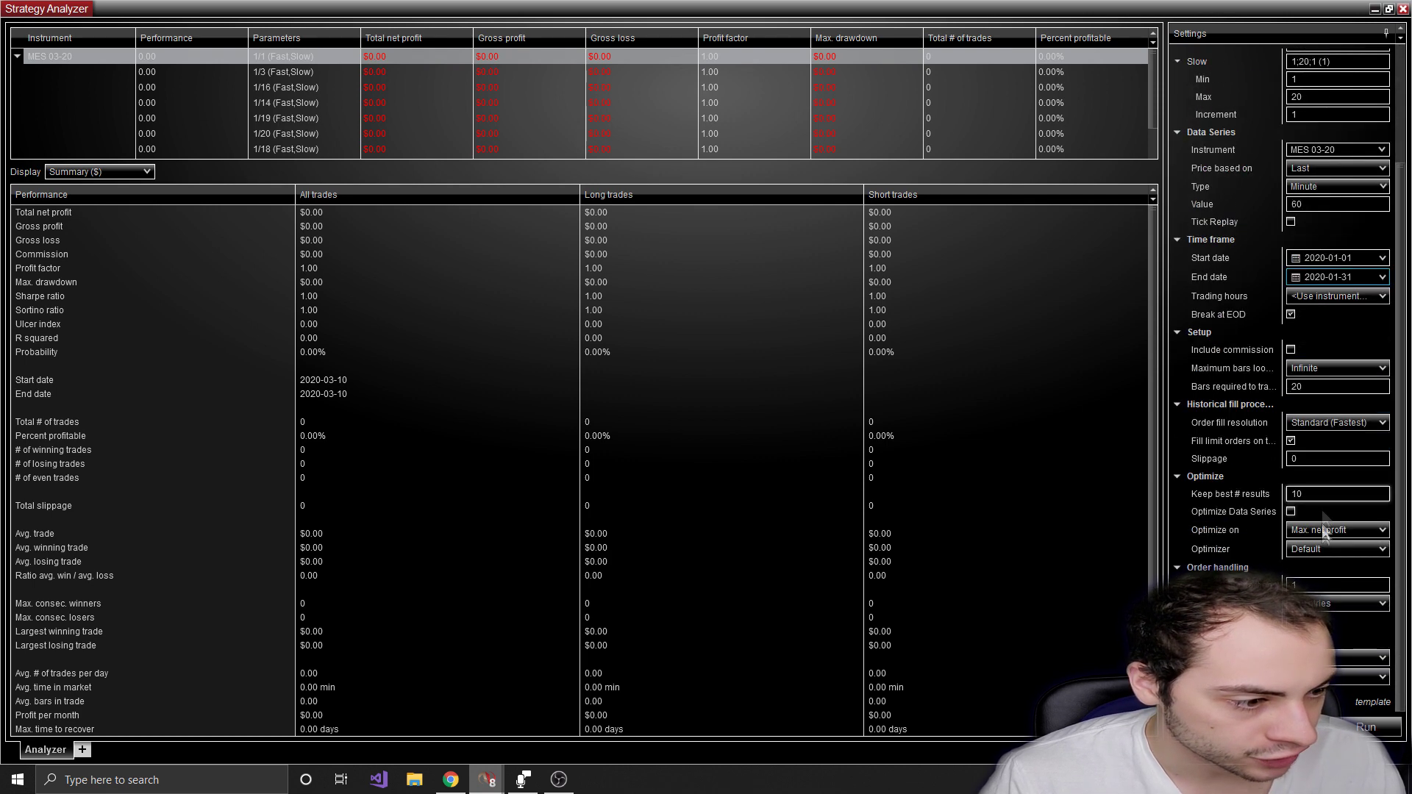
Step: Run the January 2020 optimization, topped by 2/12 at $1,427.50, and right-click that result
{"action": "scroll", "coordinate": [1328, 533], "scroll_direction": "up", "scroll_amount": 1}
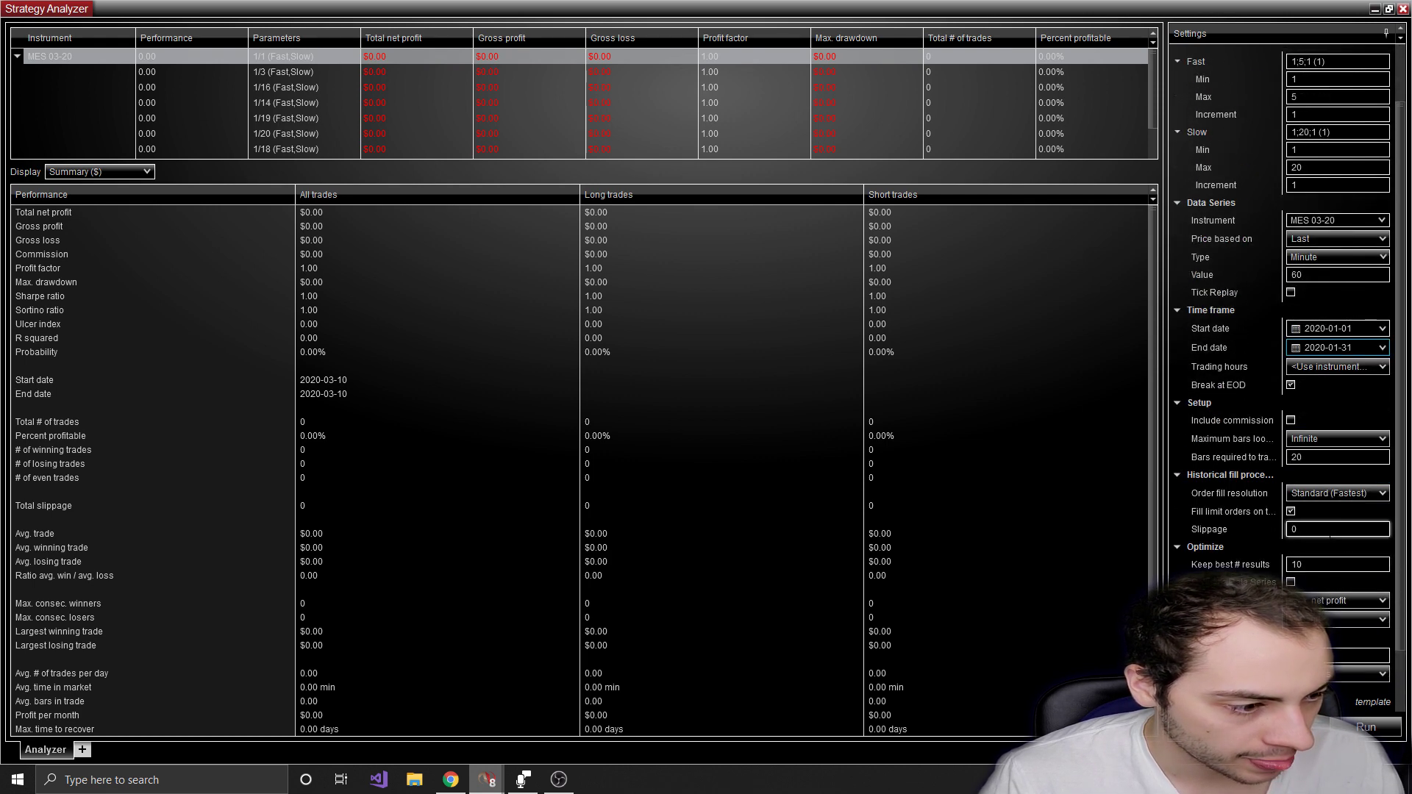
{"action": "scroll", "coordinate": [1328, 532], "scroll_direction": "up", "scroll_amount": 2}
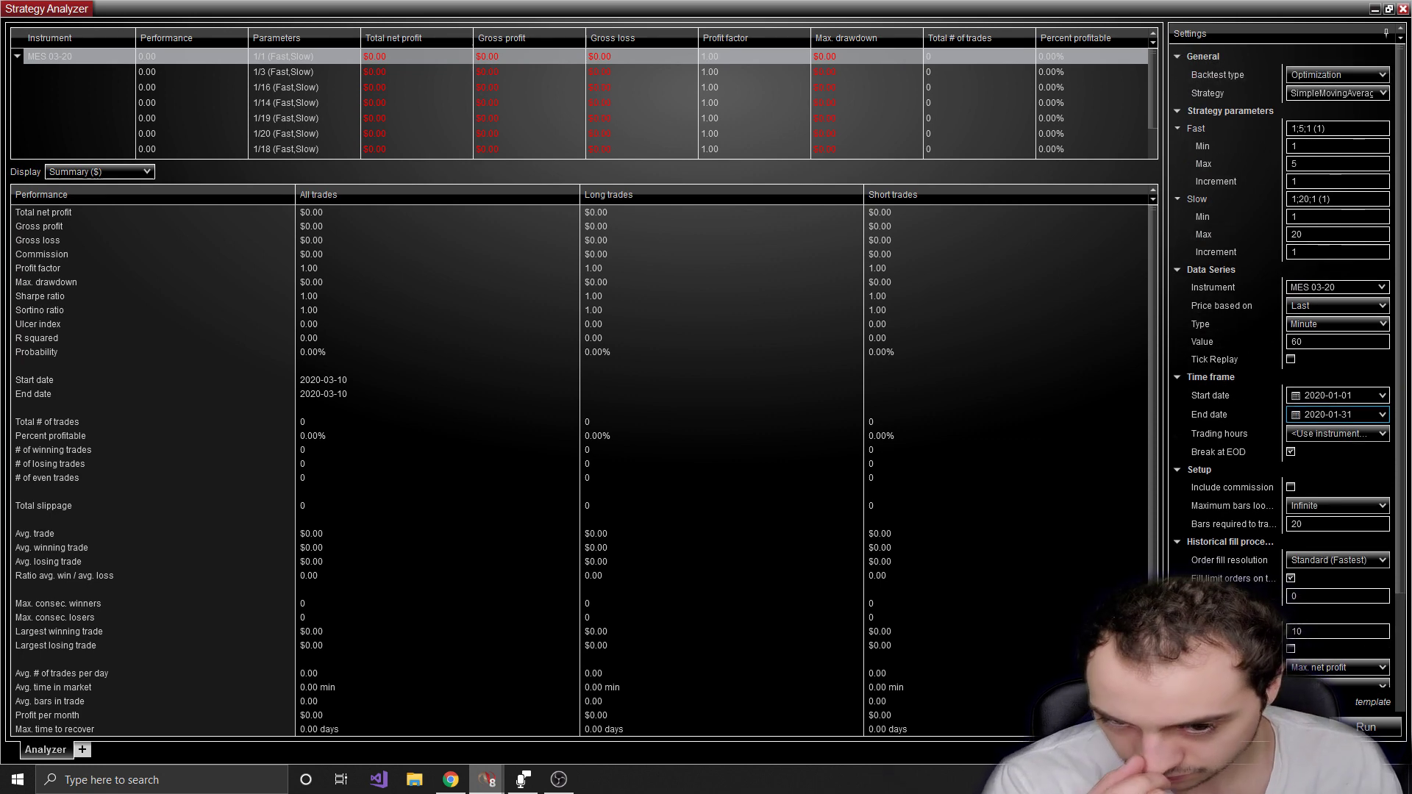
{"action": "left_click", "coordinate": [1366, 727]}
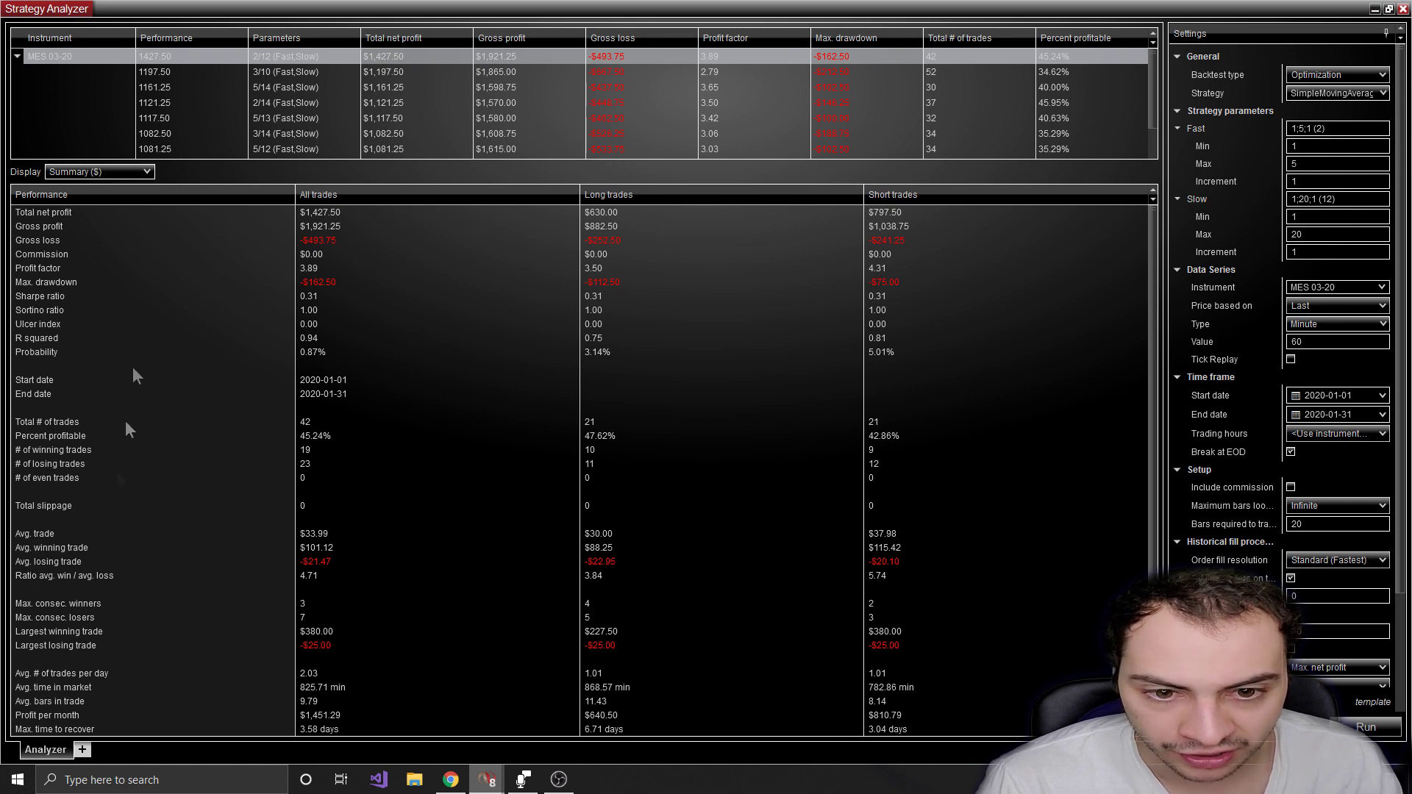
{"action": "right_click", "coordinate": [283, 55]}
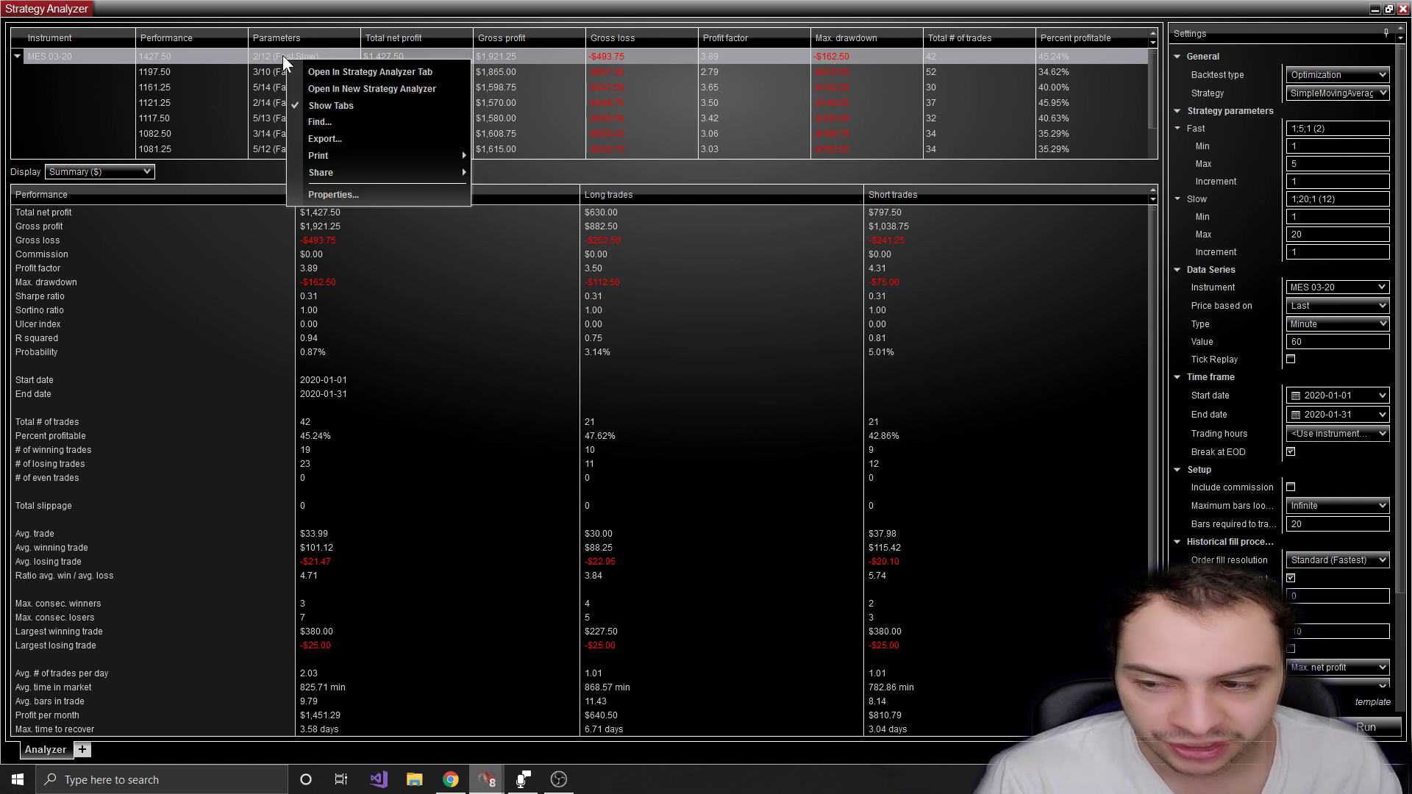
Step: Open the 2/12 result in its own Strategy Analyzer tab with dates 2020-02-01 to 2020-02-28
{"action": "left_click", "coordinate": [353, 72]}
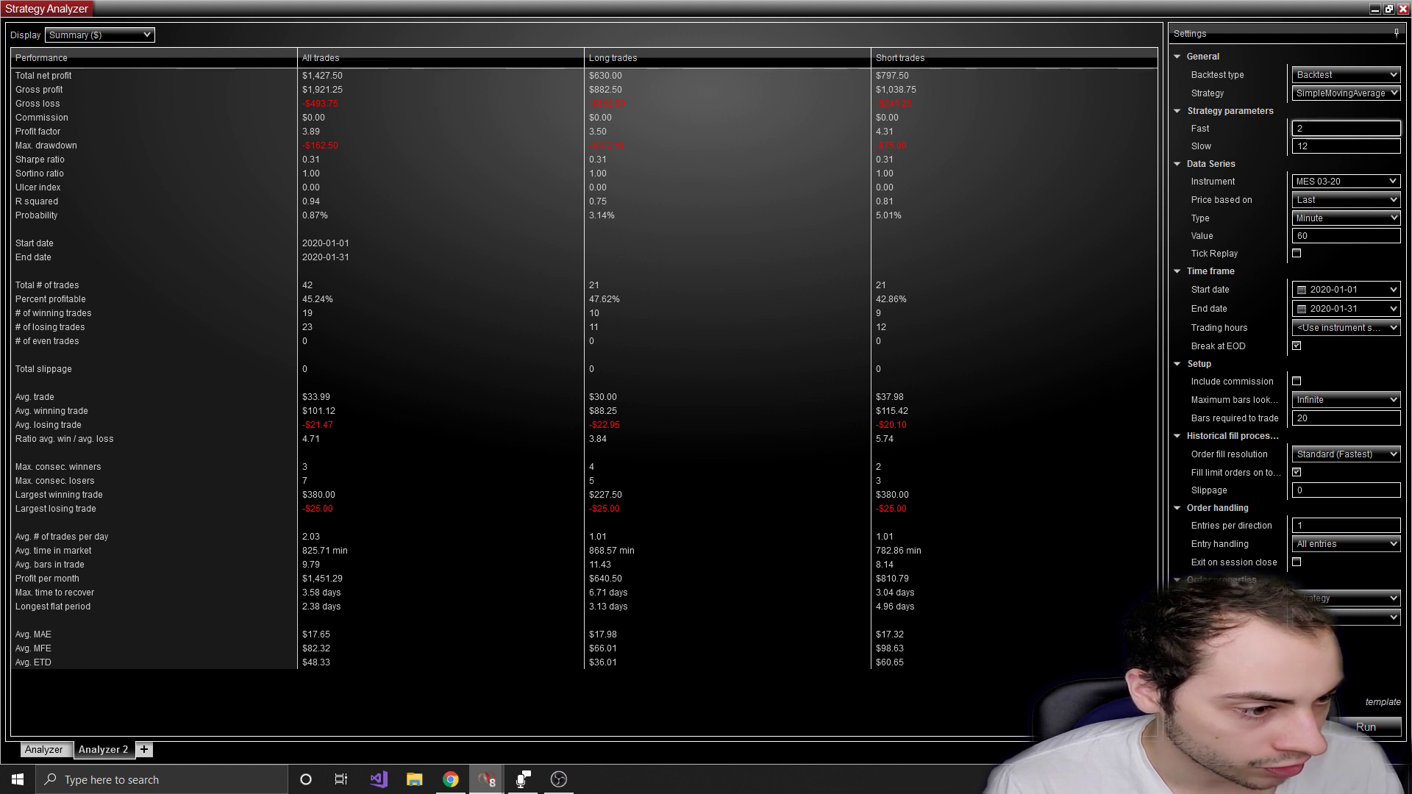
{"action": "left_click", "coordinate": [1394, 290]}
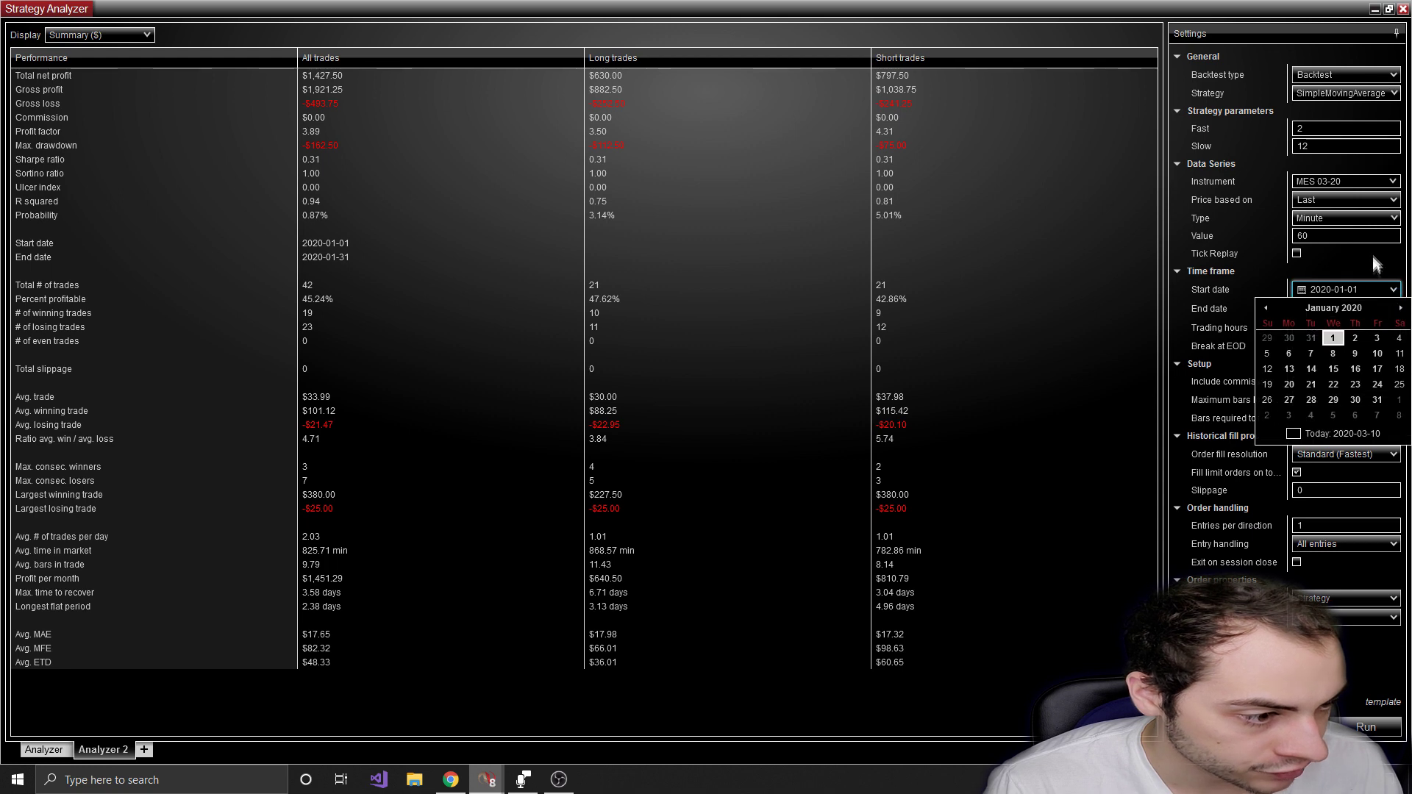
{"action": "left_click", "coordinate": [1401, 308]}
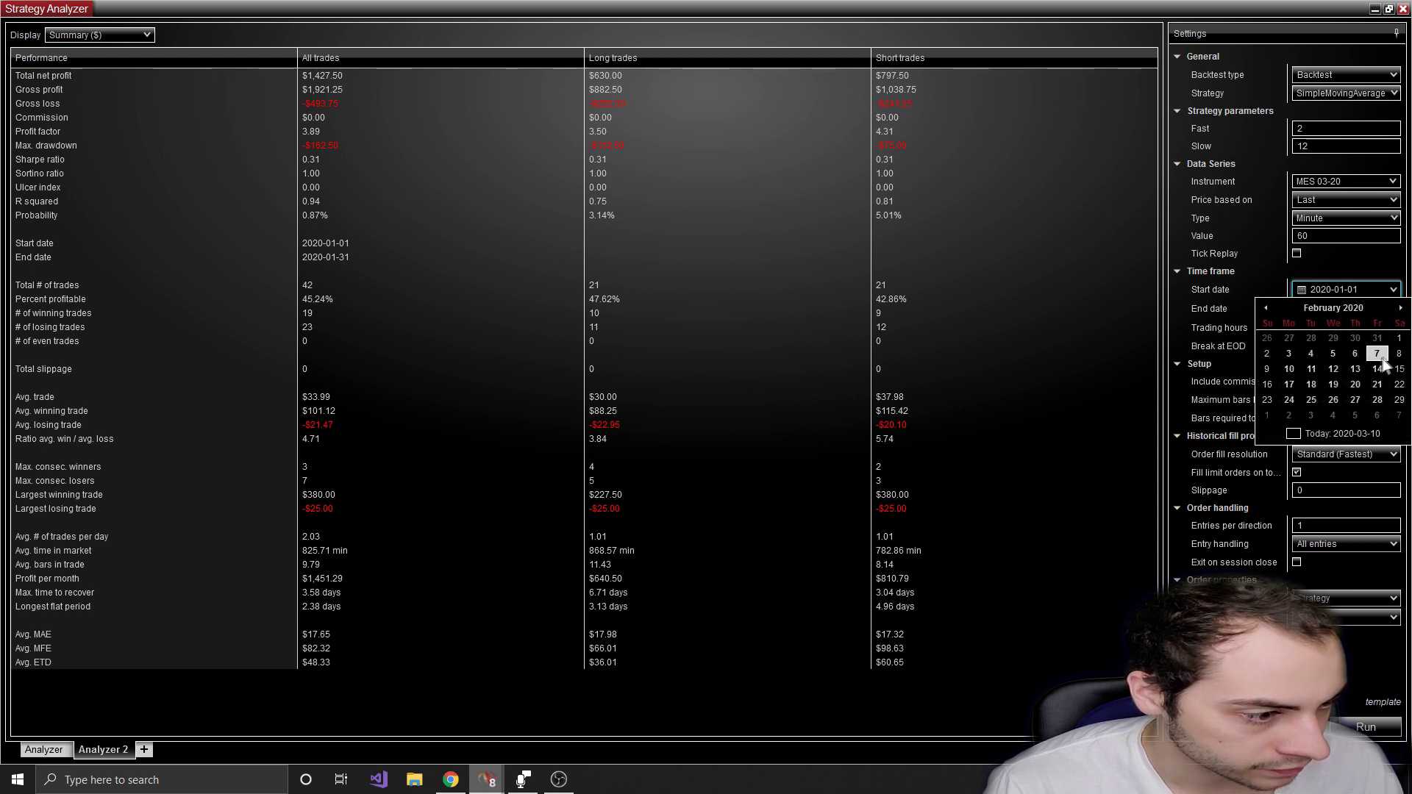
{"action": "left_click", "coordinate": [1398, 338]}
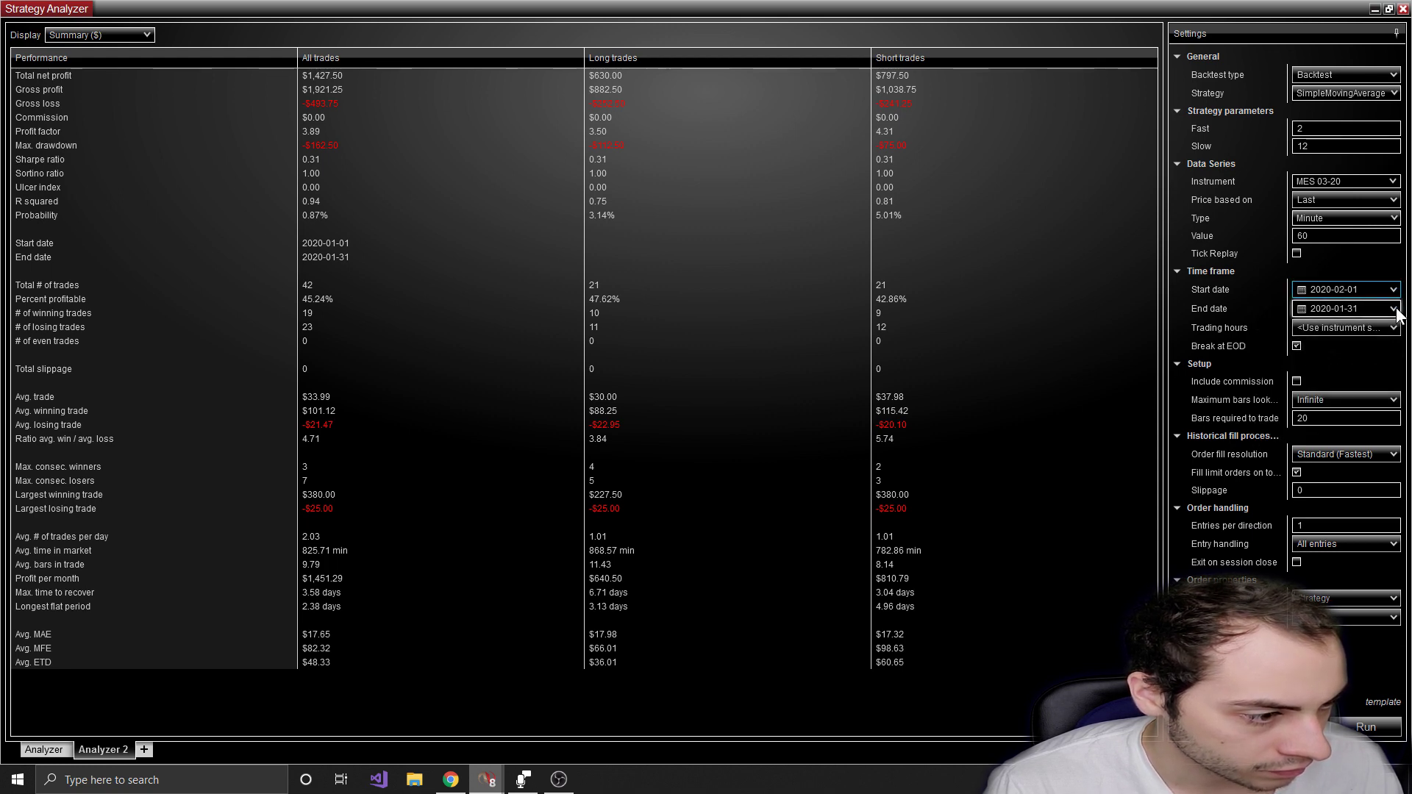
{"action": "left_click", "coordinate": [1394, 309]}
{"action": "left_click", "coordinate": [1401, 327]}
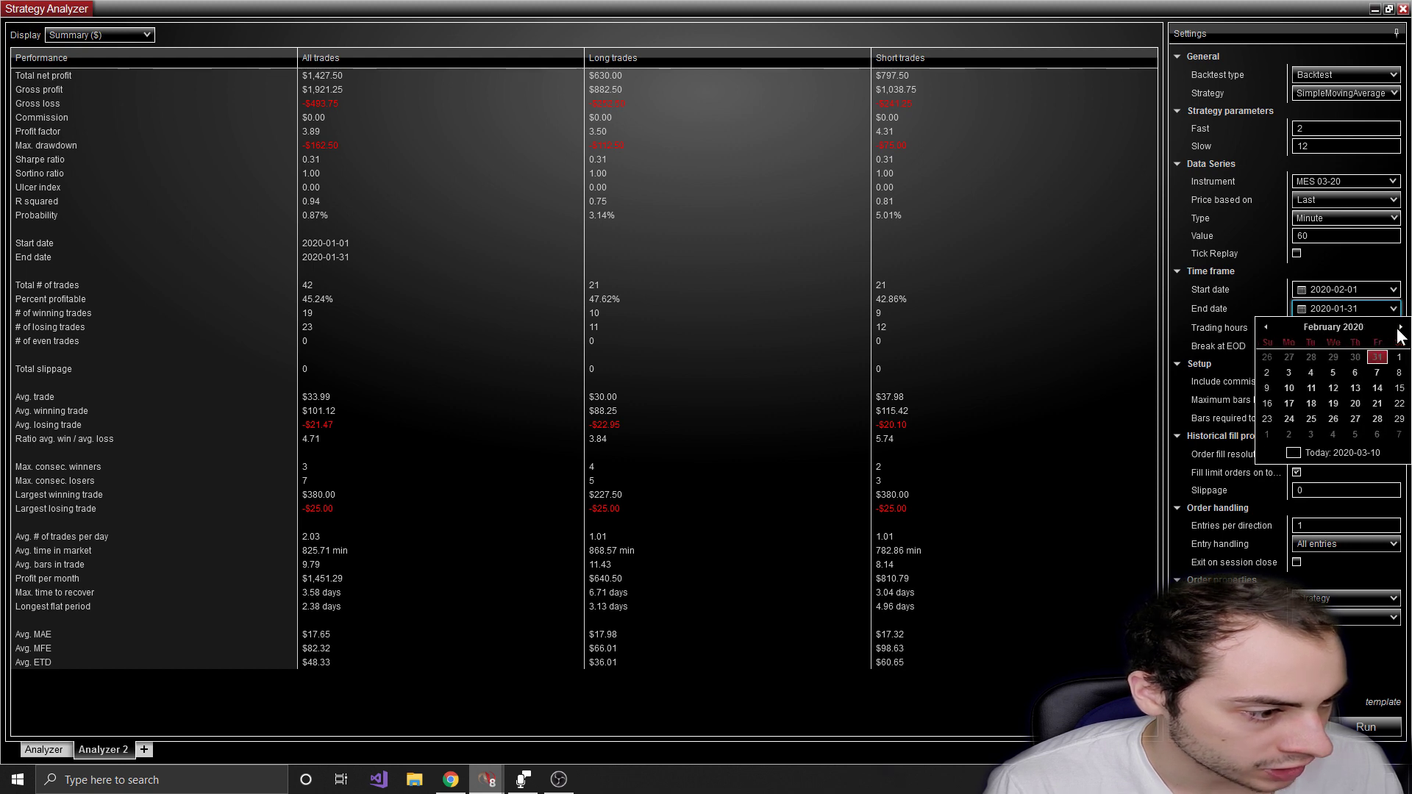
{"action": "left_click", "coordinate": [1385, 420]}
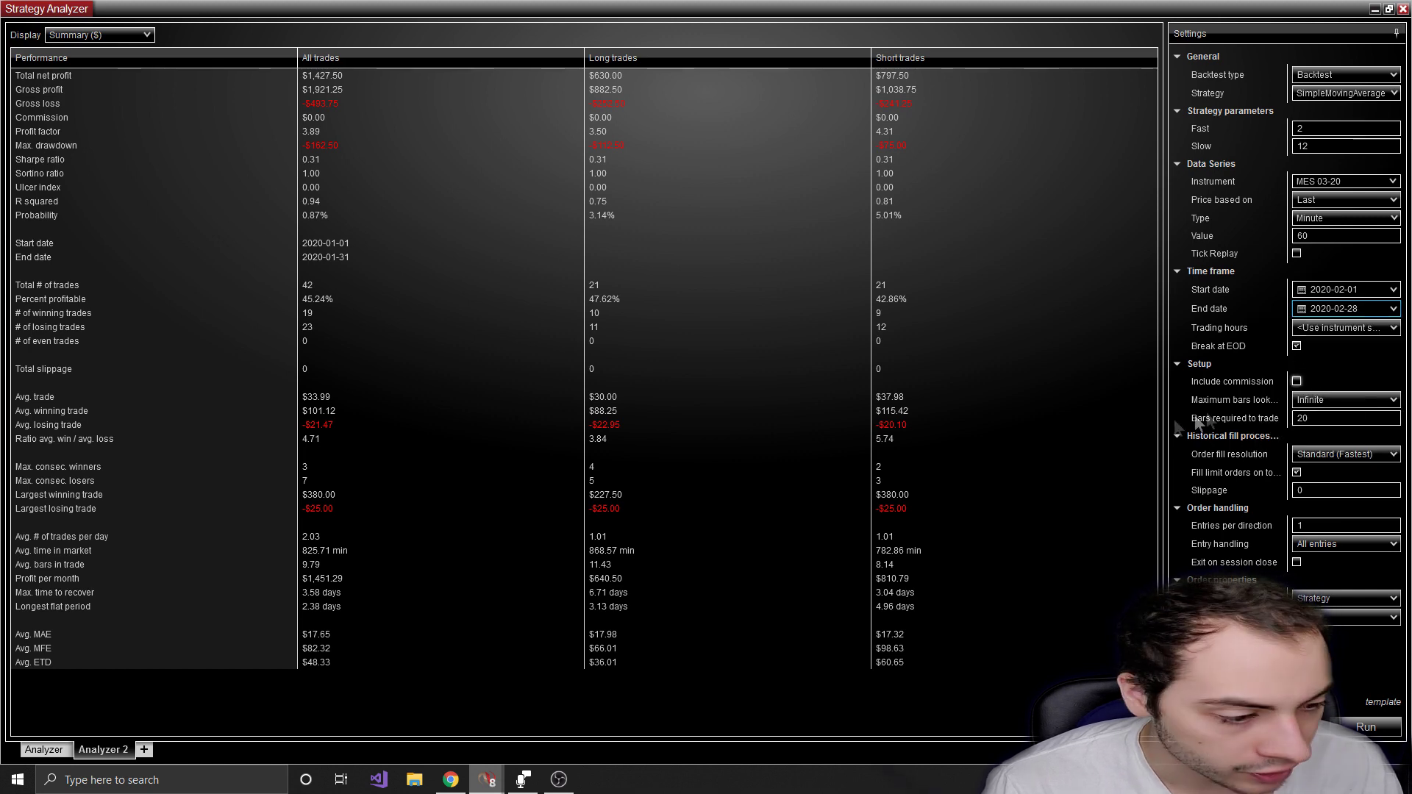
Step: Run the 2/12 backtest on February 2020, giving 54 trades and a $418.75 net loss
{"action": "left_click", "coordinate": [1366, 728]}
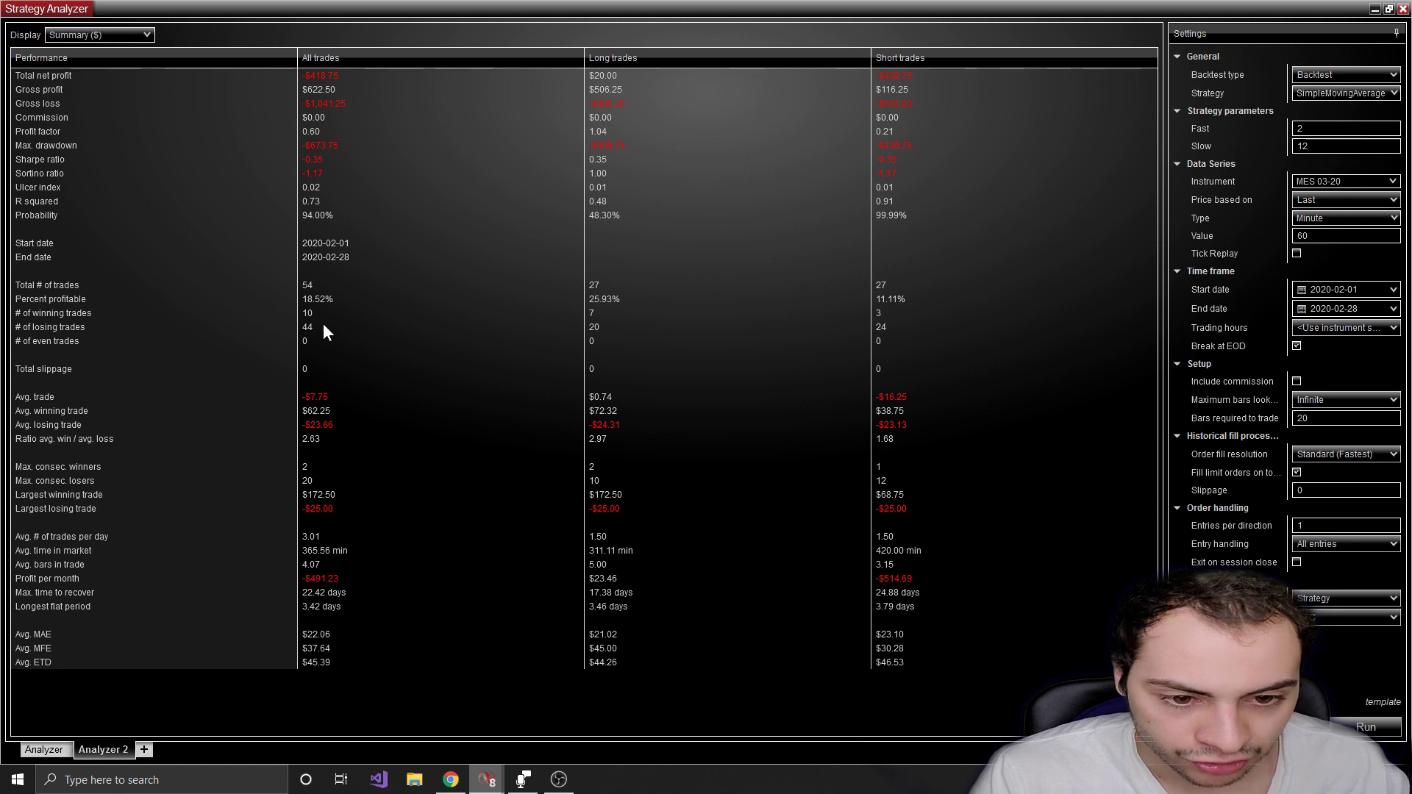
Step: In Chrome, read the HackerNoon algorithmic trading guide, then move to the Investopedia tab
{"action": "left_click", "coordinate": [450, 784]}
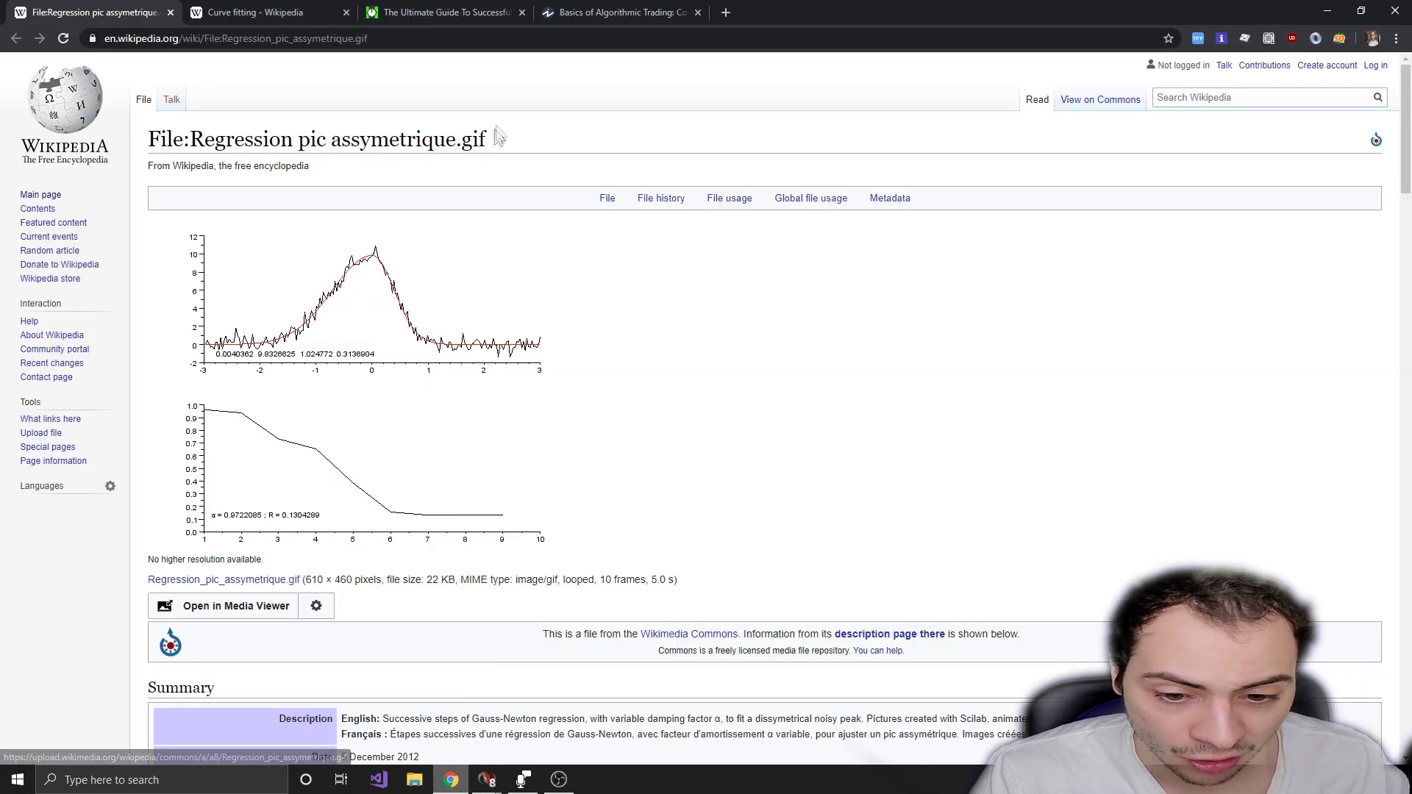
{"action": "left_click", "coordinate": [447, 12]}
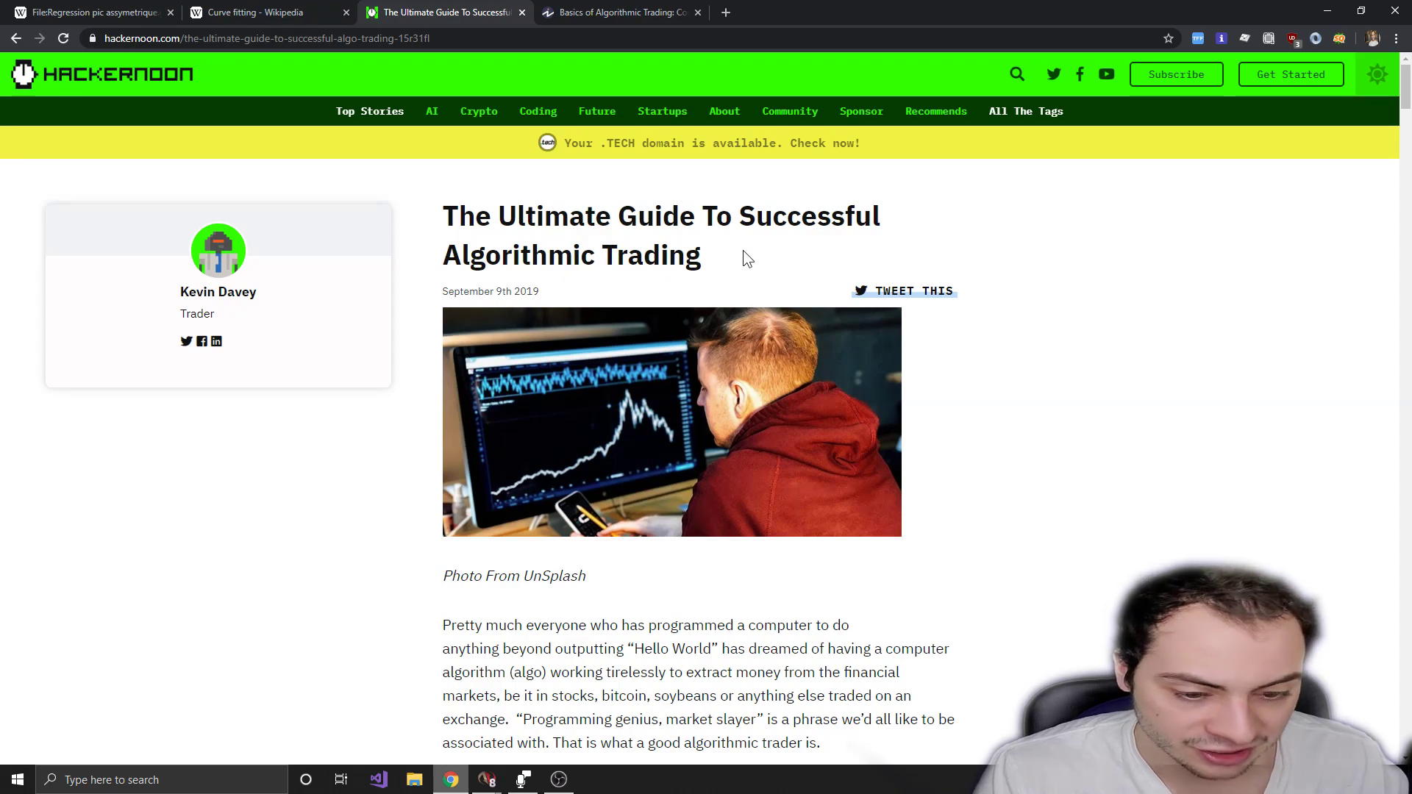
{"action": "key", "text": "ctrl+Tab"}
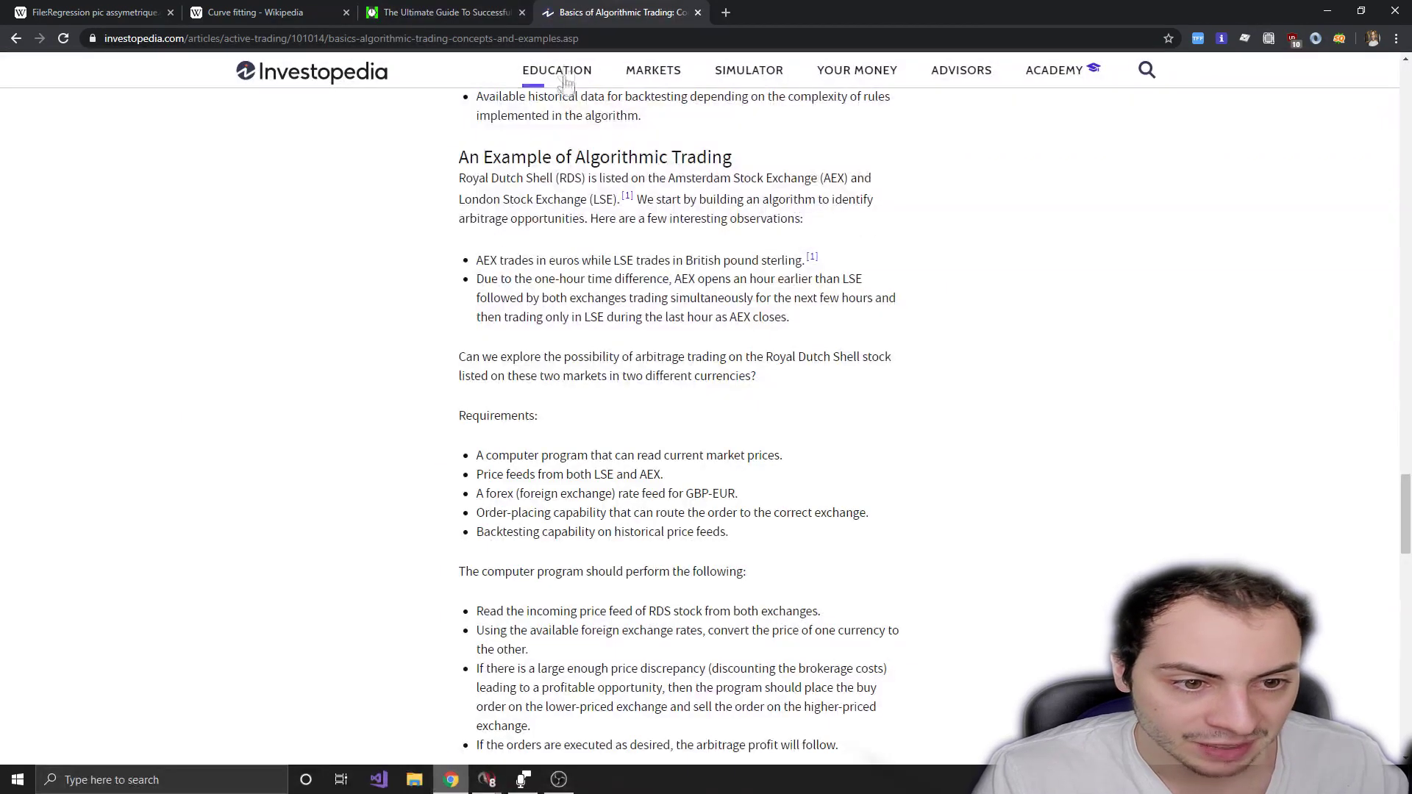
Step: Scroll up to the title of Investopedia's Basics of Algorithmic Trading article
{"action": "scroll", "coordinate": [532, 371], "scroll_direction": "up", "scroll_amount": 12}
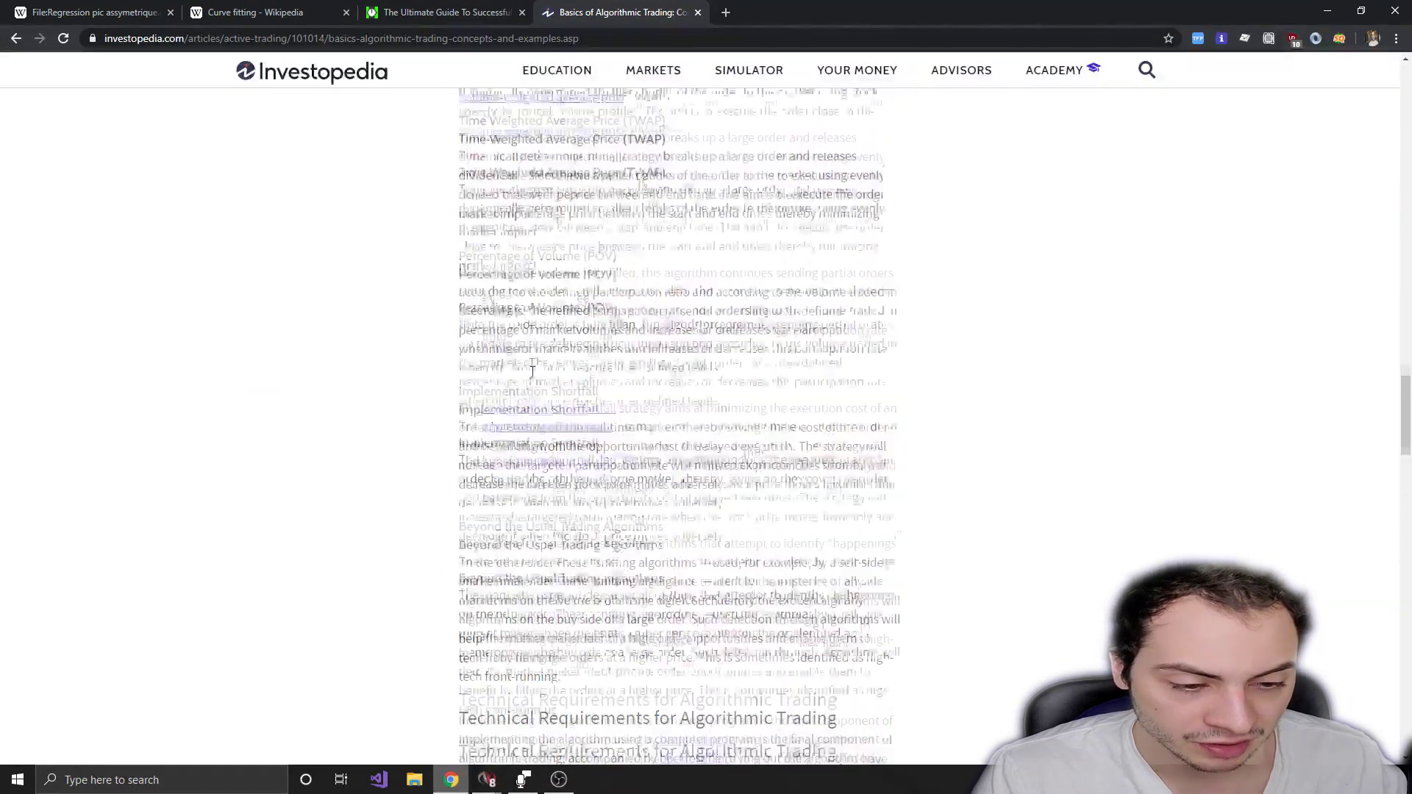
{"action": "scroll", "coordinate": [532, 371], "scroll_direction": "up", "scroll_amount": 20}
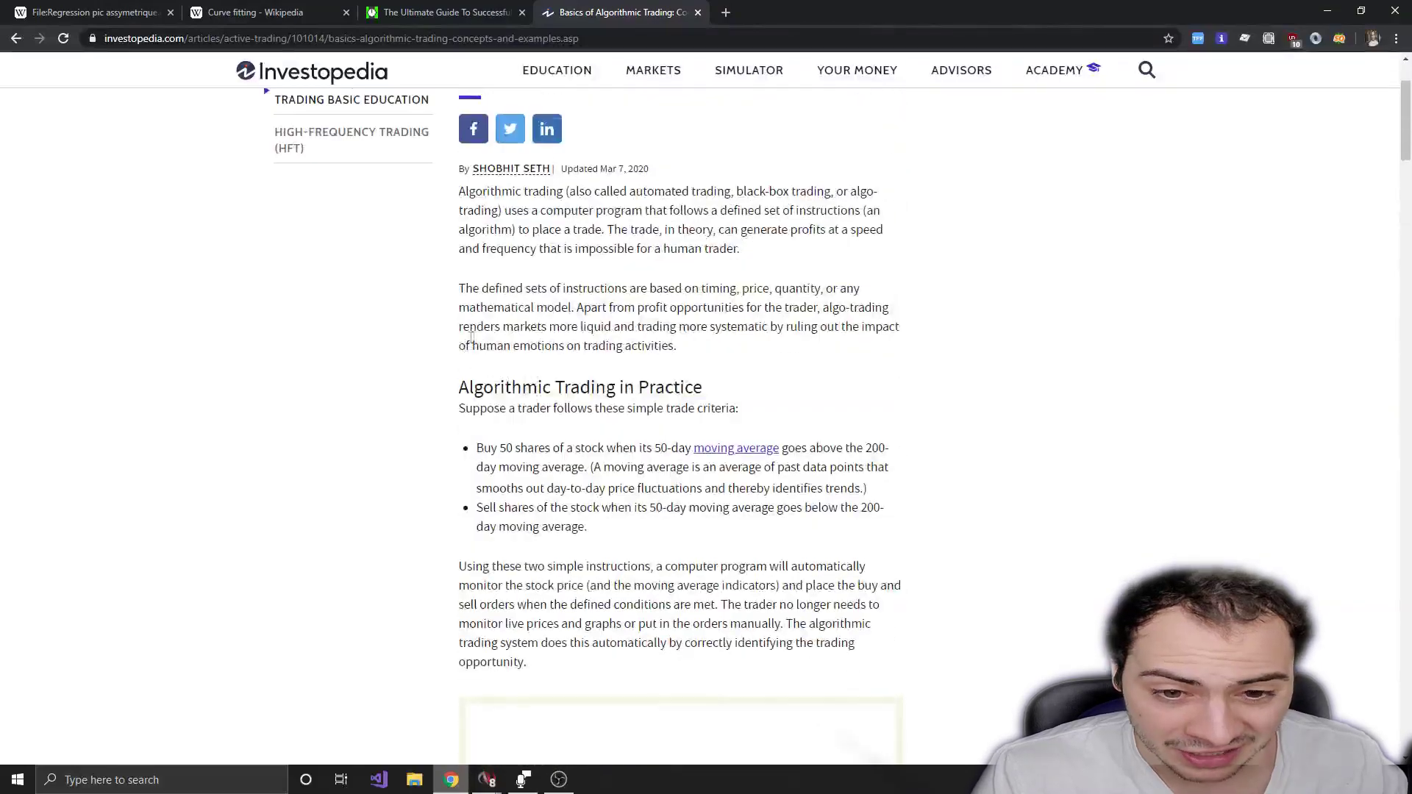
{"action": "scroll", "coordinate": [470, 336], "scroll_direction": "up", "scroll_amount": 2}
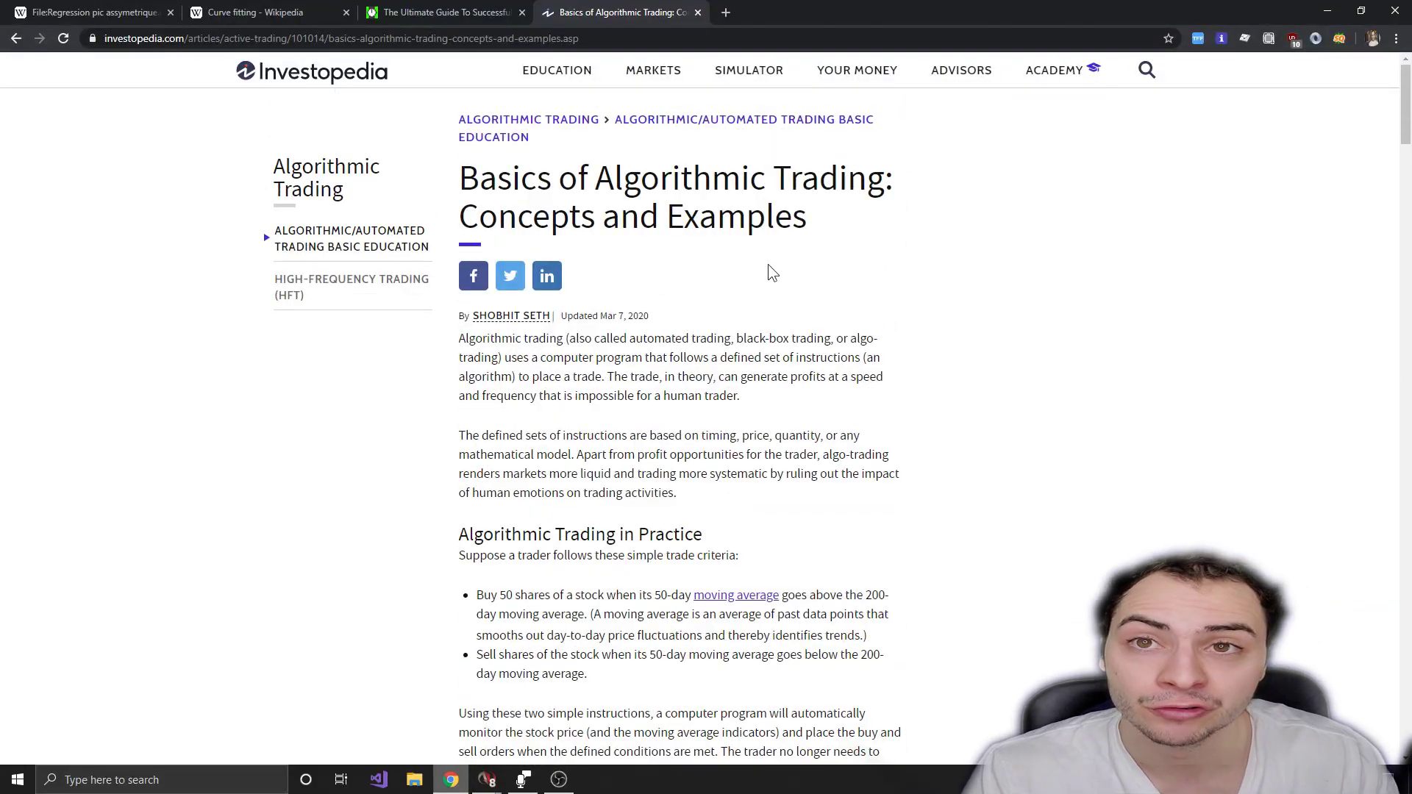